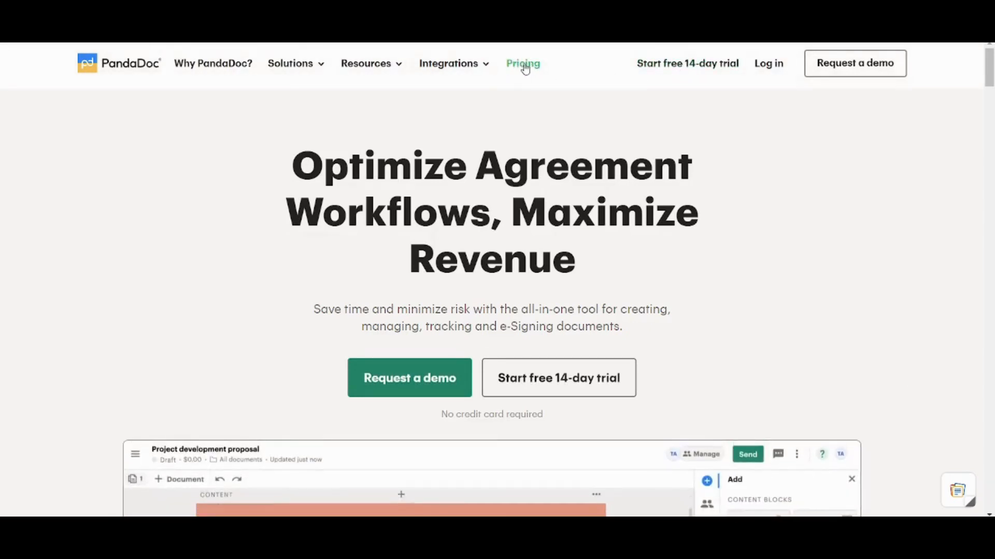
- Log in to the PandaDoc account
click(769, 64)
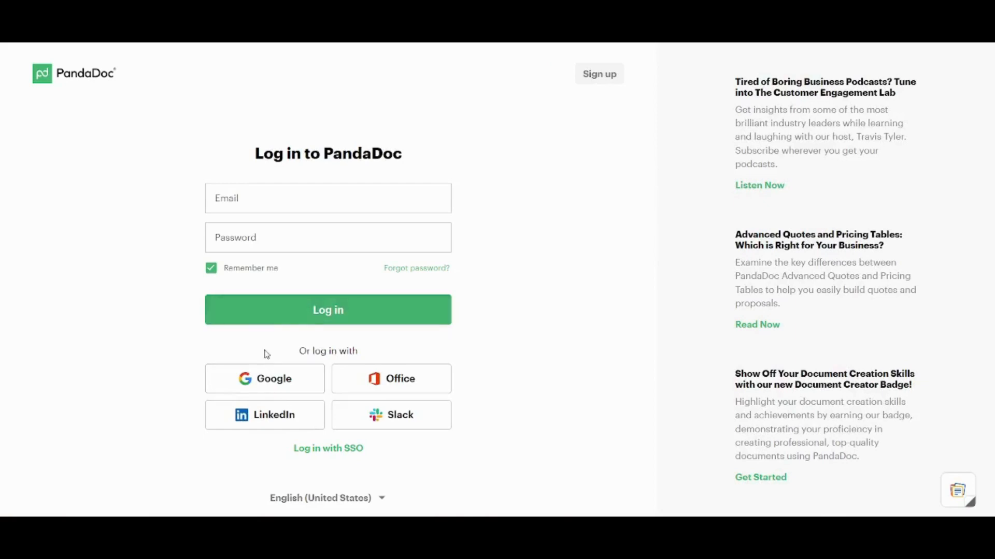
click(359, 188)
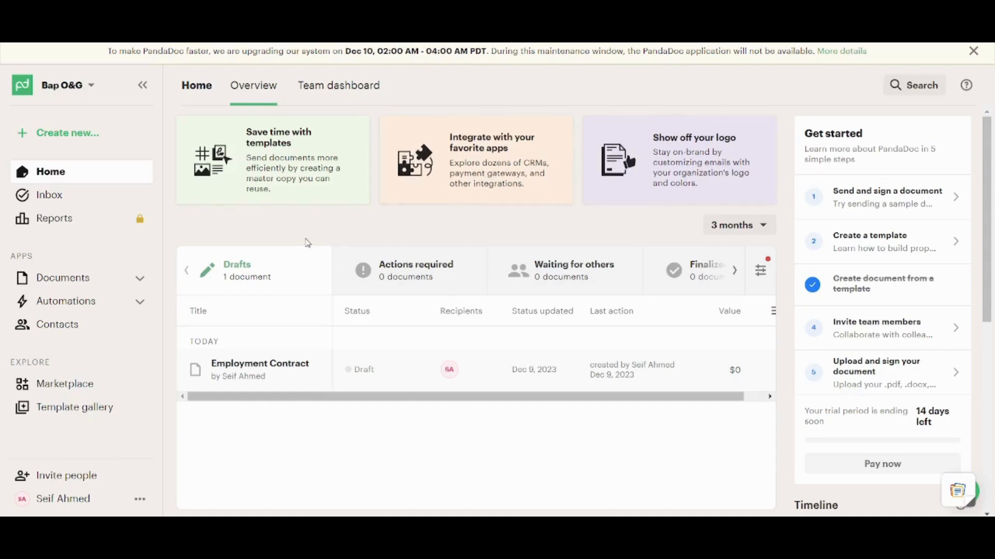
- Create a new document from the Employment Contract template, skipping the recipient details
click(71, 145)
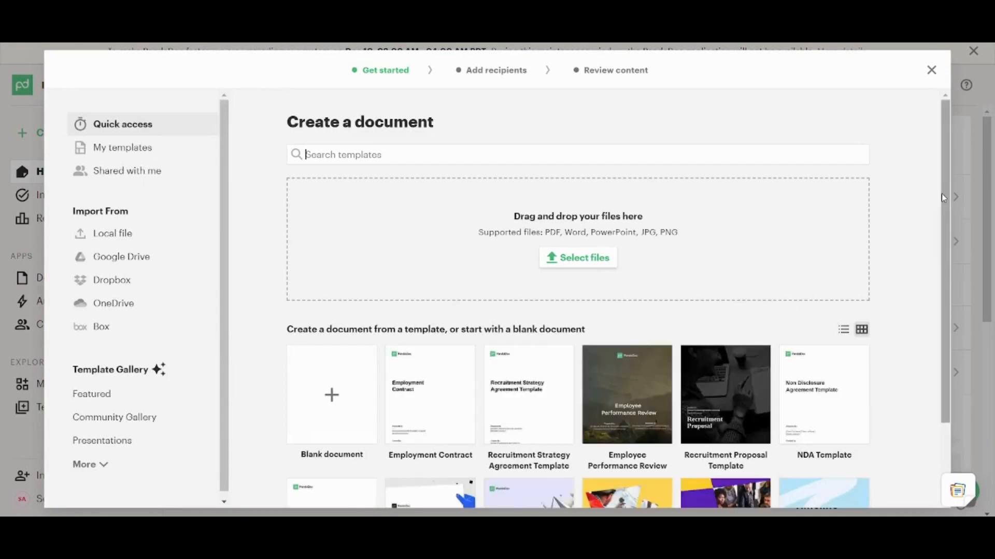
scroll(941, 194, down, 2)
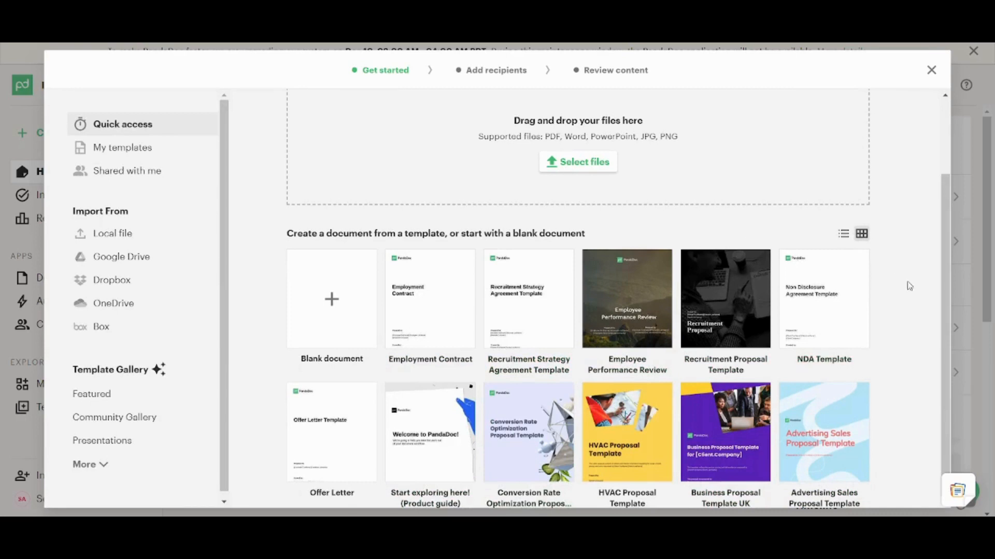
click(425, 293)
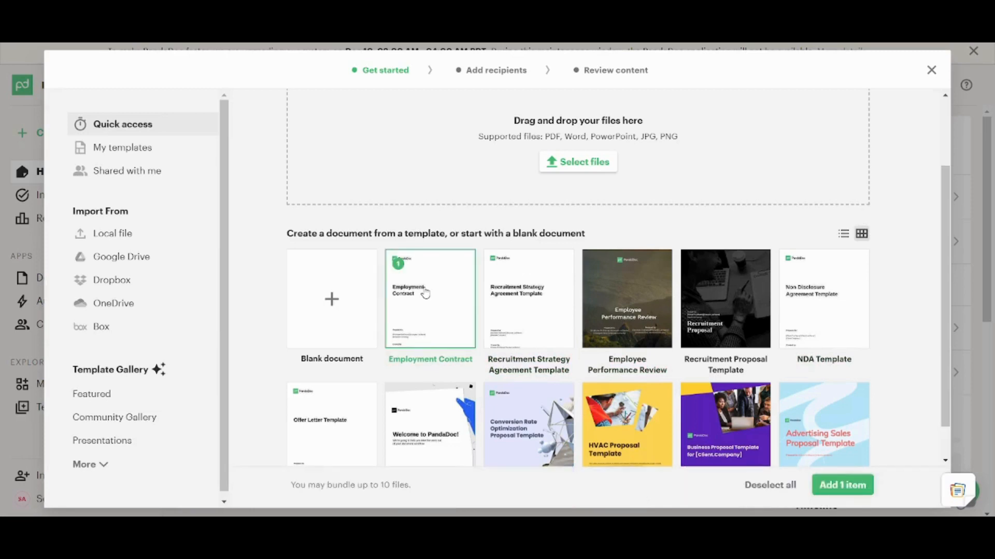
click(862, 485)
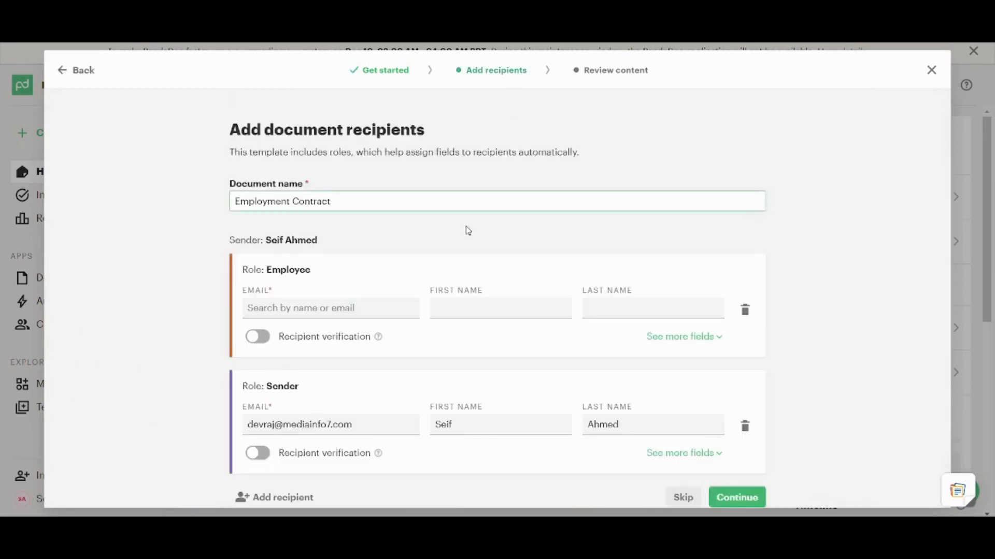
click(888, 296)
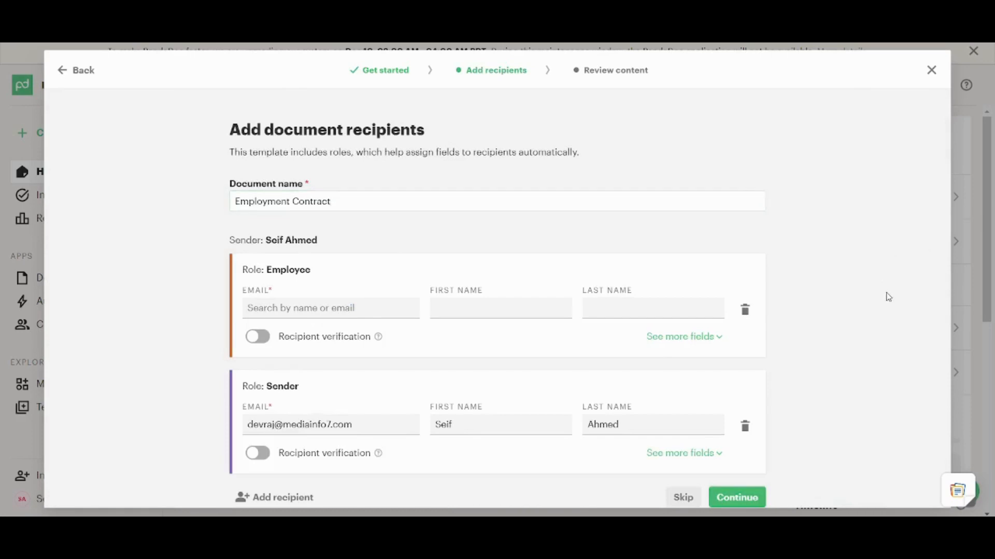
click(684, 500)
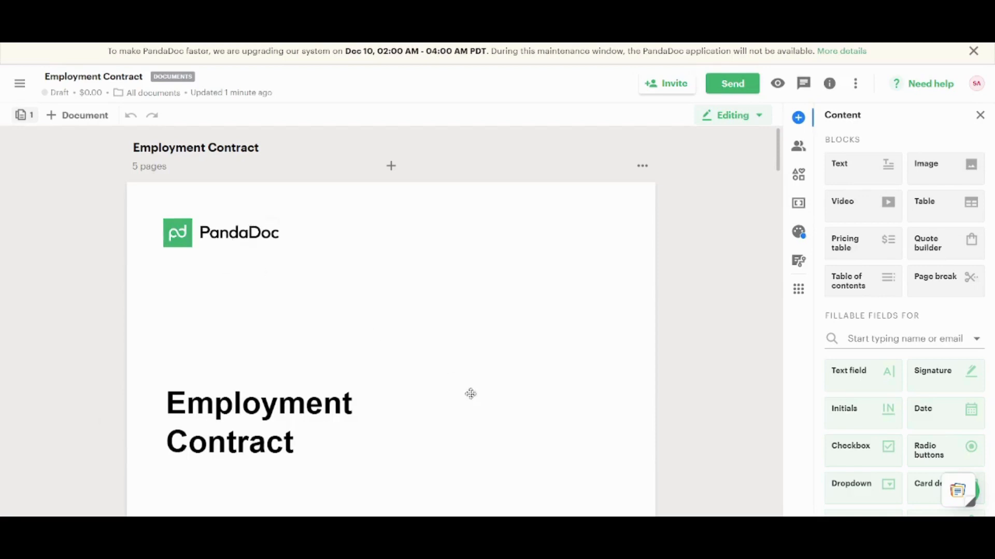
- Replace the PandaDoc logo on the contract's cover page with the company's oil-drop logo image
click(217, 226)
mouse_move(217, 226)
mouse_down()
mouse_move(236, 230)
mouse_move(205, 223)
mouse_move(214, 225)
mouse_up()
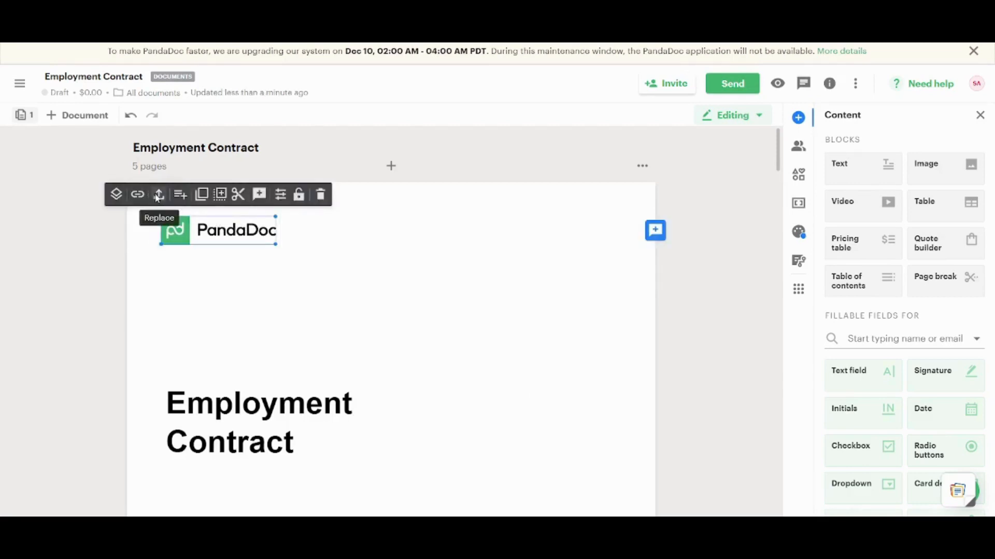
click(158, 195)
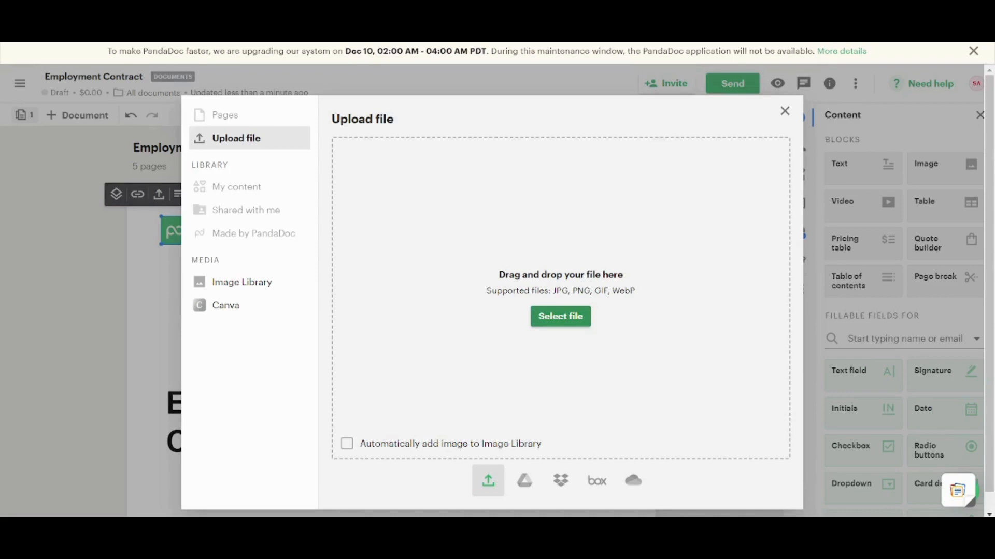
double_click(218, 347)
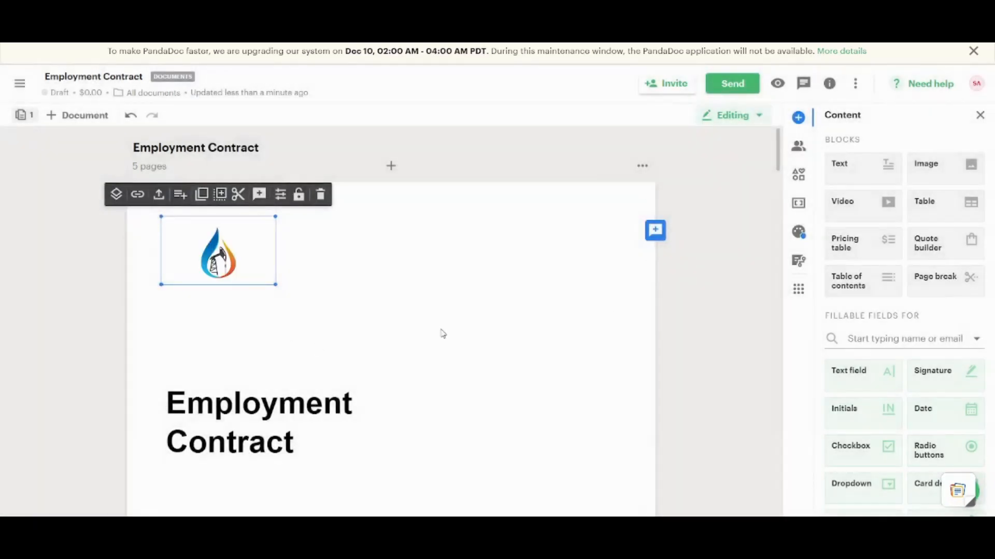
click(443, 334)
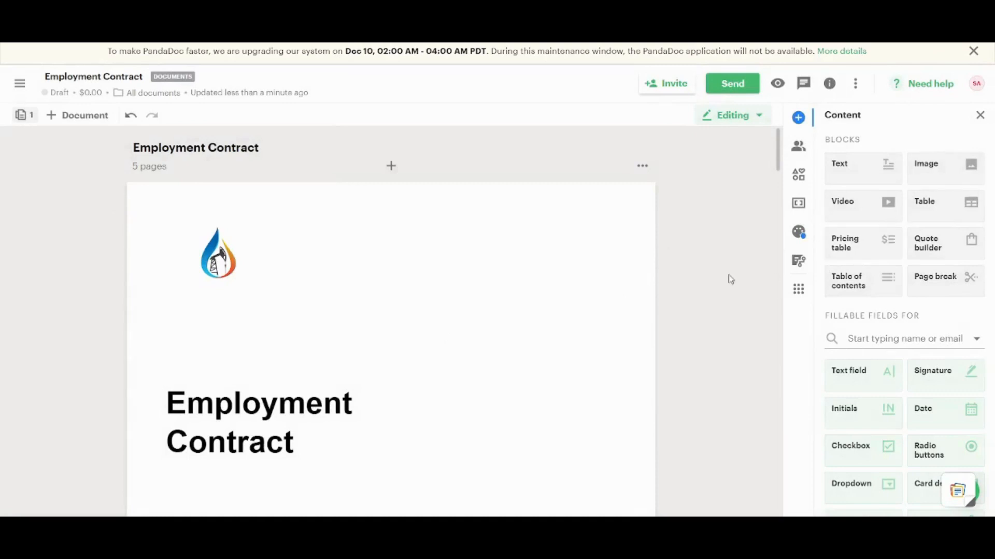
- Examine the Prepared for block and its Employee.Company variable on the cover page
scroll(730, 280, down, 6)
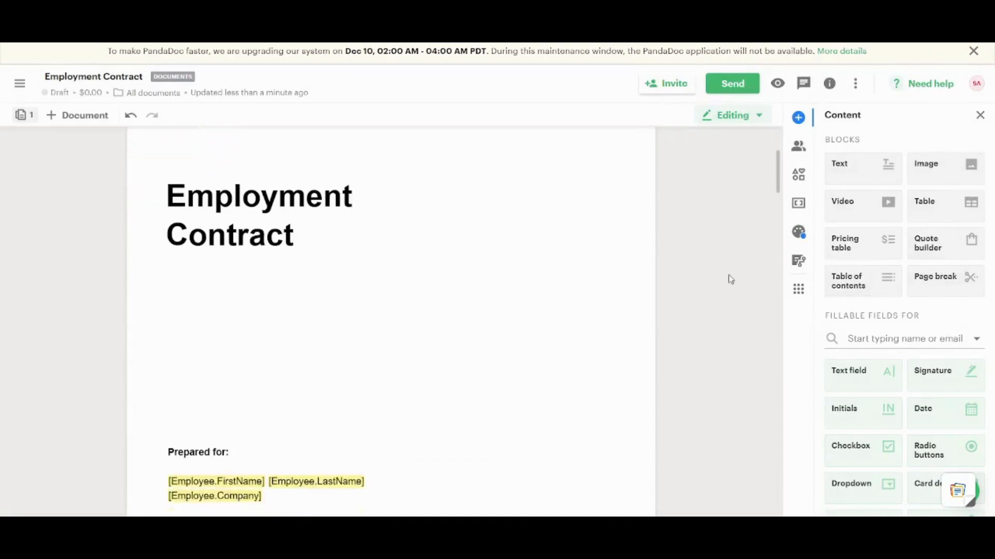
scroll(731, 280, down, 1)
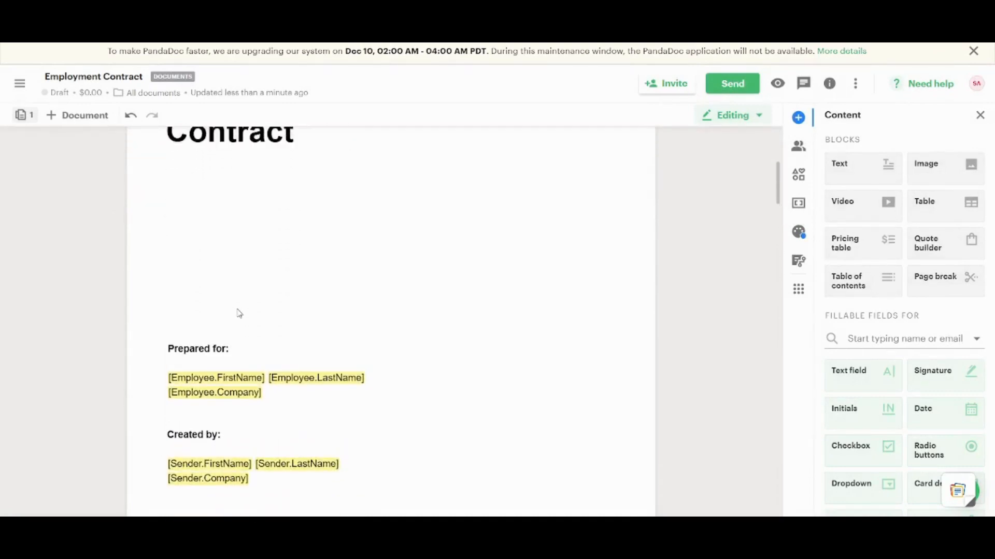
click(195, 351)
click(224, 393)
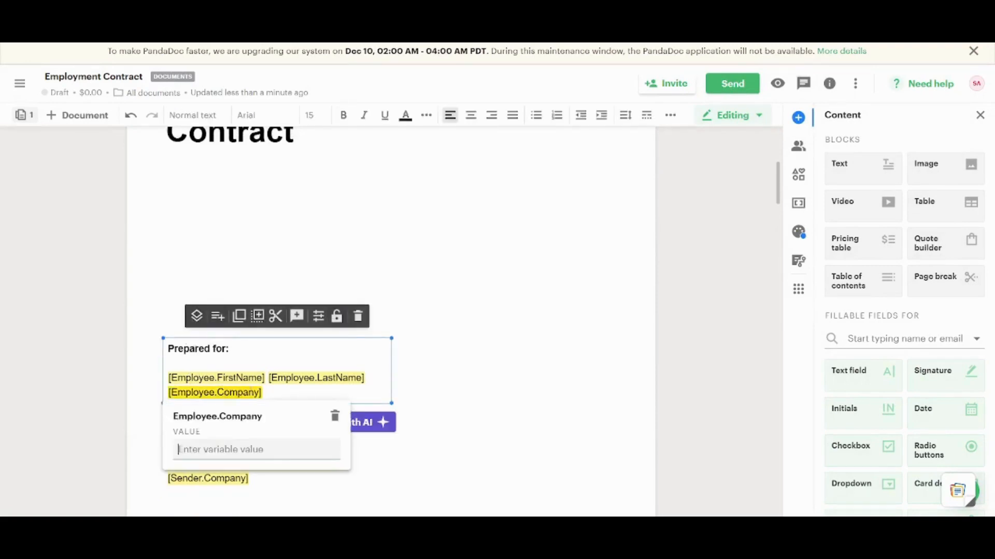
double_click(206, 347)
click(204, 347)
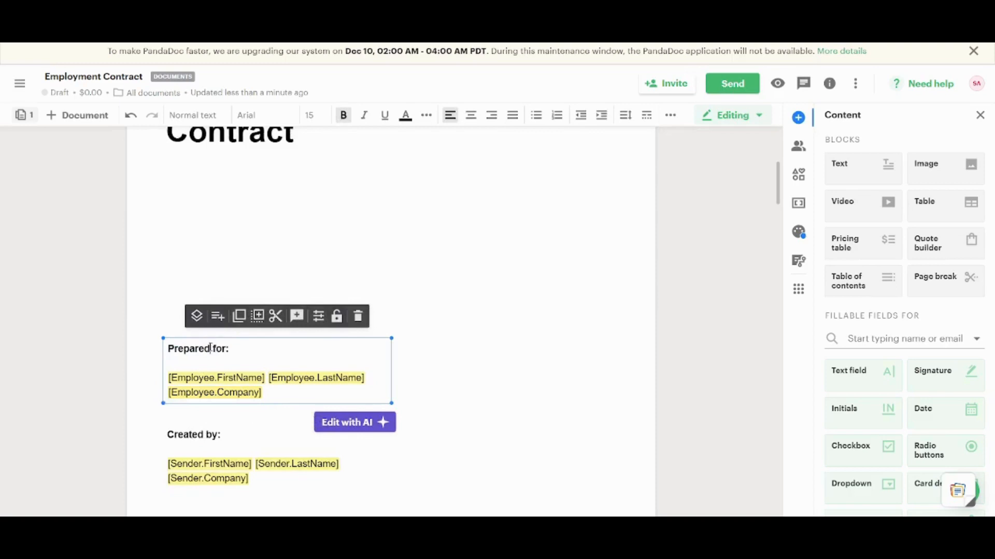
click(482, 320)
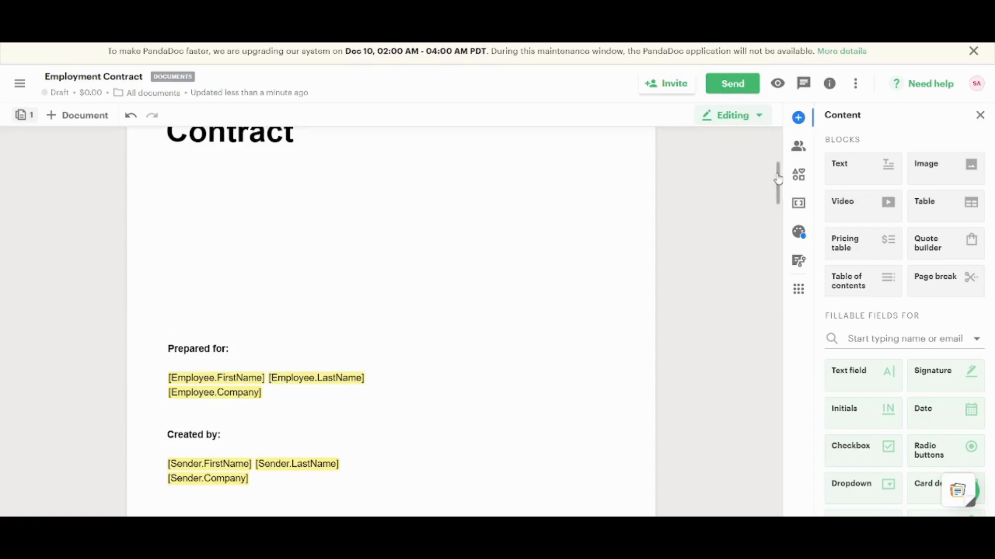
- Look over the cover page and the available content blocks and fillable fields
drag(778, 179, 751, 191)
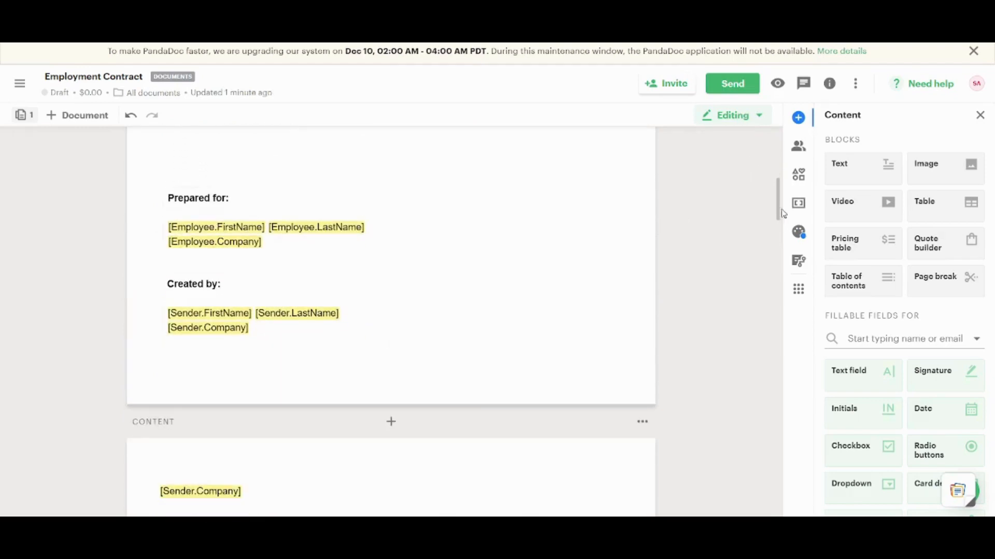
drag(779, 212, 751, 160)
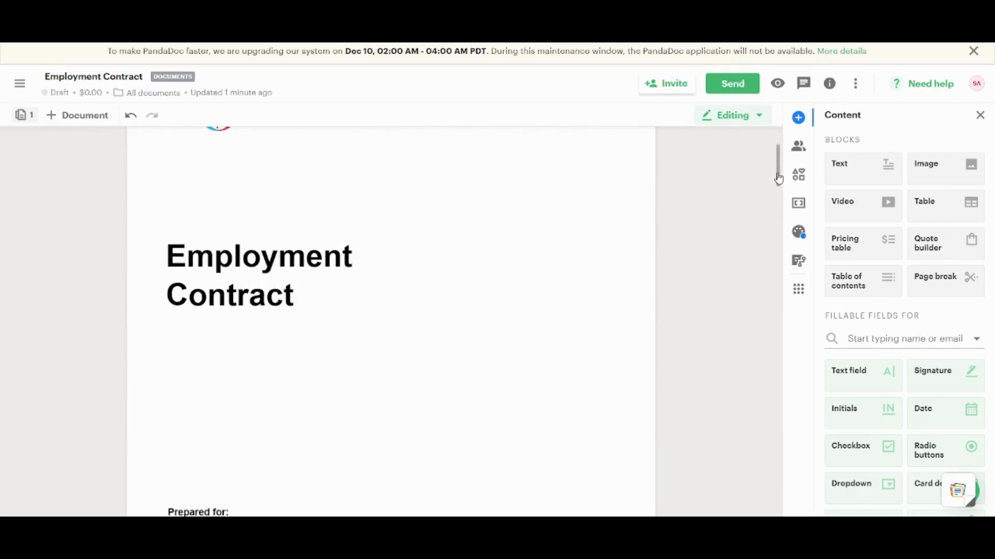
drag(778, 179, 777, 207)
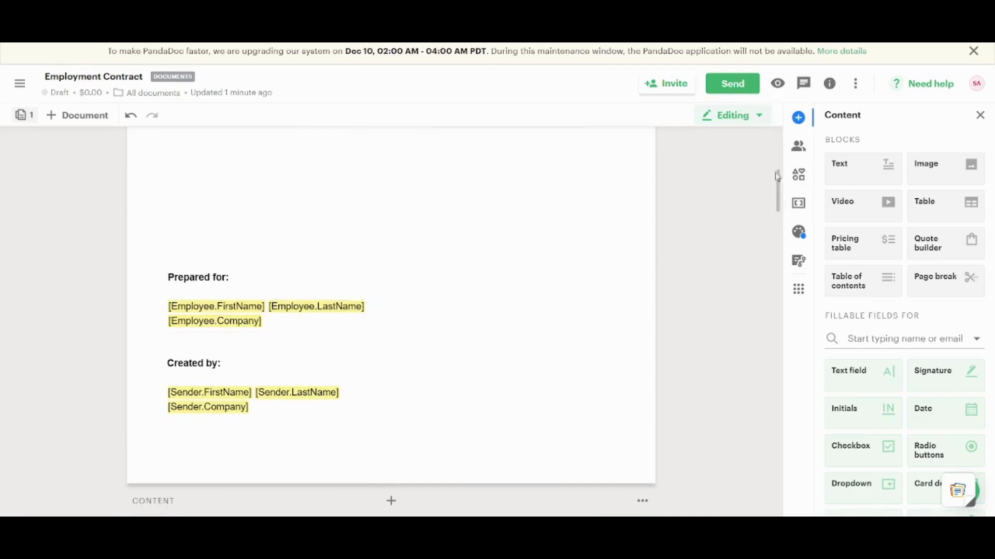
mouse_move(852, 173)
mouse_down()
mouse_move(506, 215)
mouse_move(380, 187)
mouse_move(541, 314)
mouse_move(568, 213)
mouse_move(878, 164)
mouse_move(867, 167)
mouse_up()
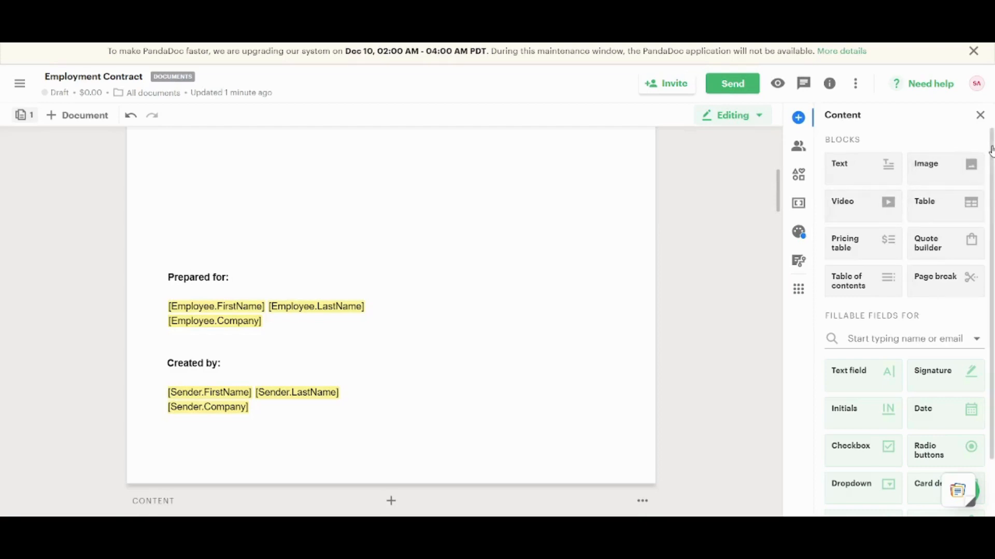
drag(991, 150, 992, 267)
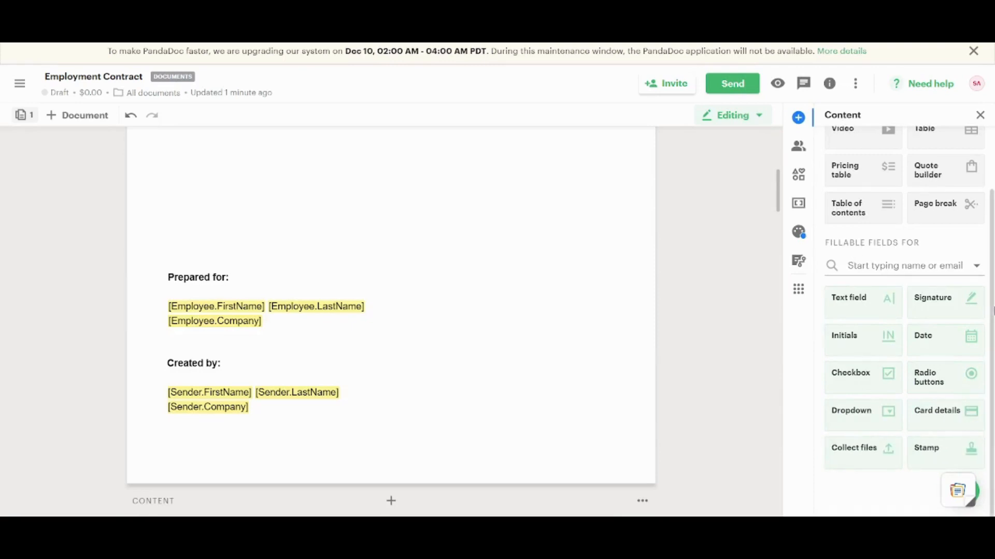
mouse_move(951, 301)
mouse_down()
mouse_move(598, 281)
mouse_move(891, 288)
mouse_move(661, 320)
mouse_move(662, 297)
mouse_move(390, 298)
mouse_move(864, 308)
mouse_move(924, 300)
mouse_up()
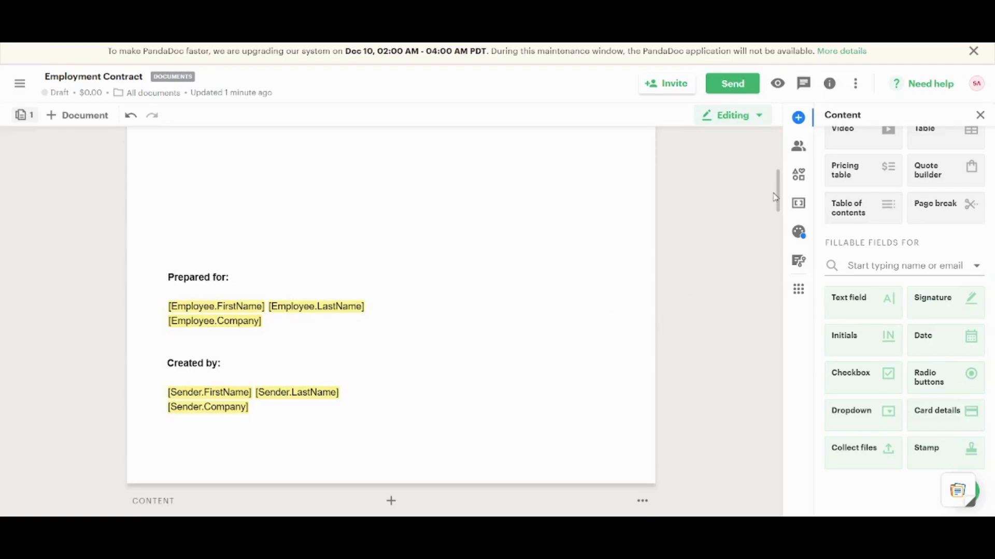
scroll(775, 204, down, 2)
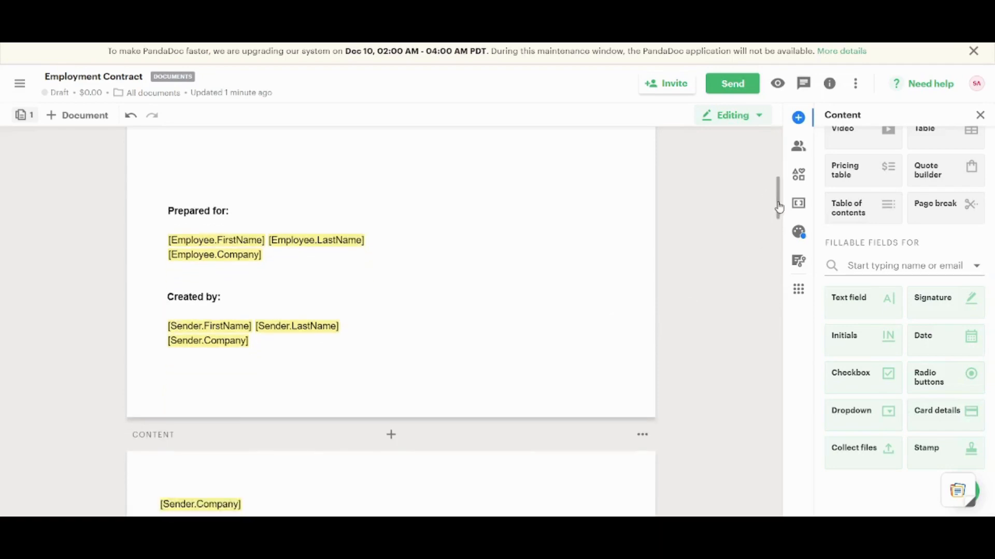
- Assign the sender's signature field under Applicable Law to your own account and open it for signing
mouse_move(778, 204)
mouse_down()
mouse_move(784, 428)
mouse_move(780, 379)
mouse_move(783, 386)
mouse_up()
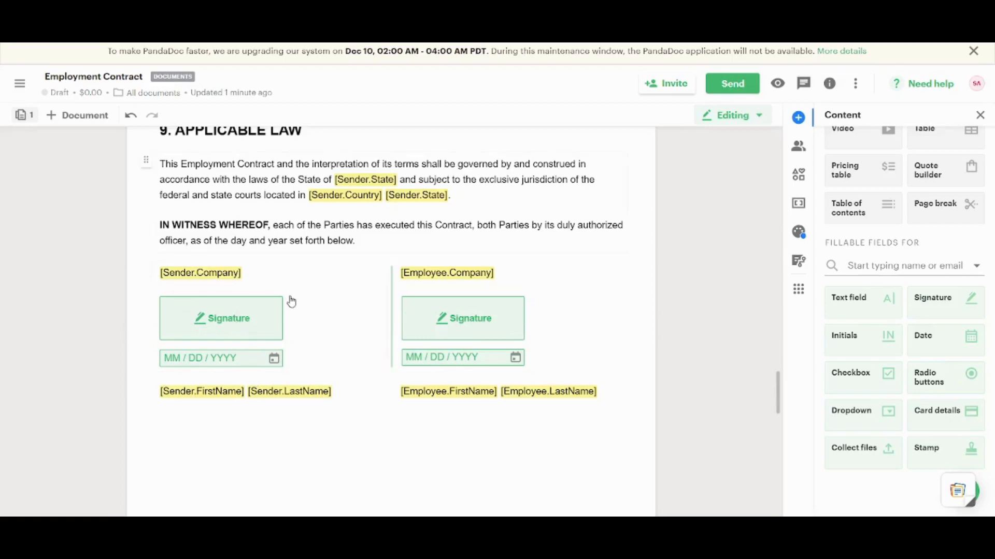
click(243, 329)
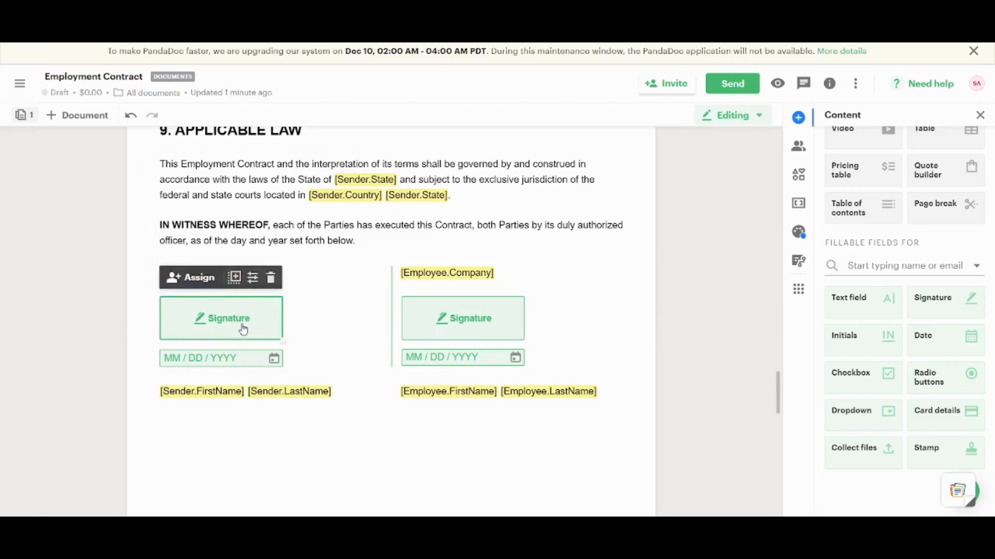
click(209, 290)
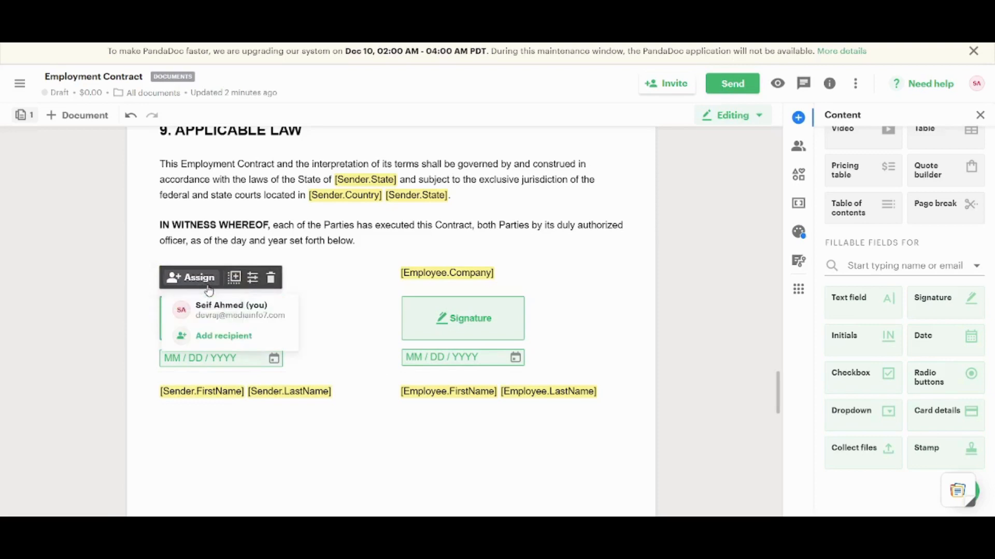
click(223, 320)
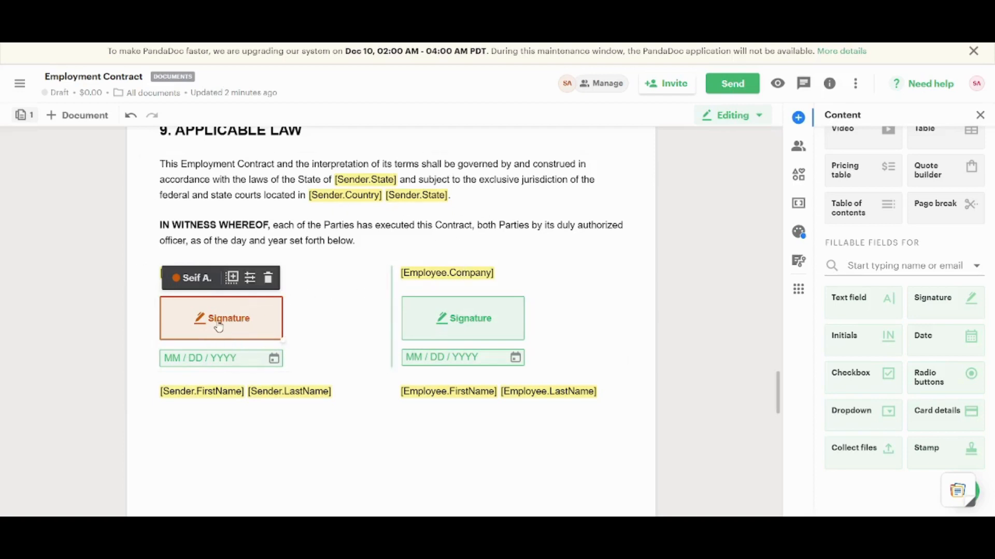
click(246, 323)
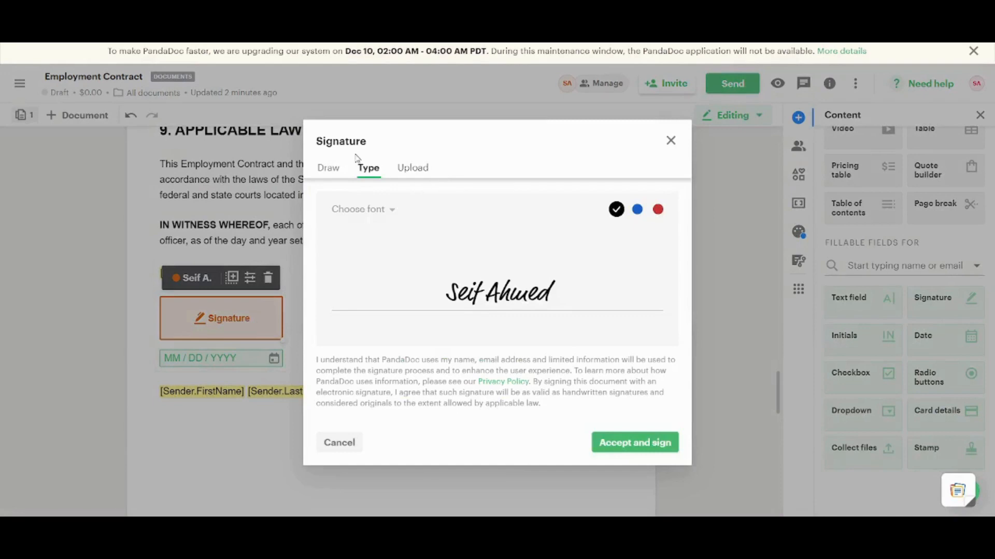
- Try drawing a freehand signature and view the option to upload one from a file
click(335, 169)
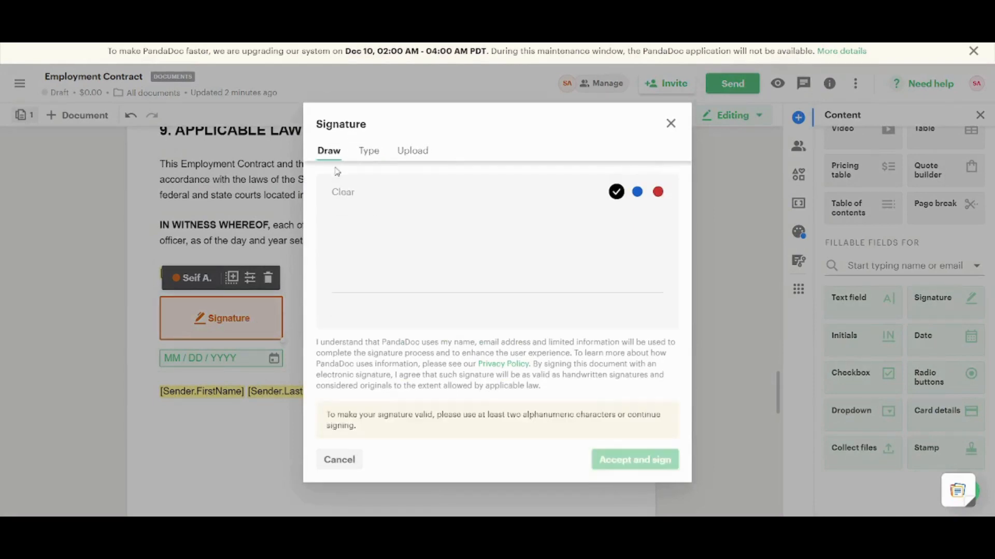
mouse_move(433, 235)
mouse_down()
mouse_move(471, 227)
mouse_move(497, 204)
mouse_move(440, 292)
mouse_up()
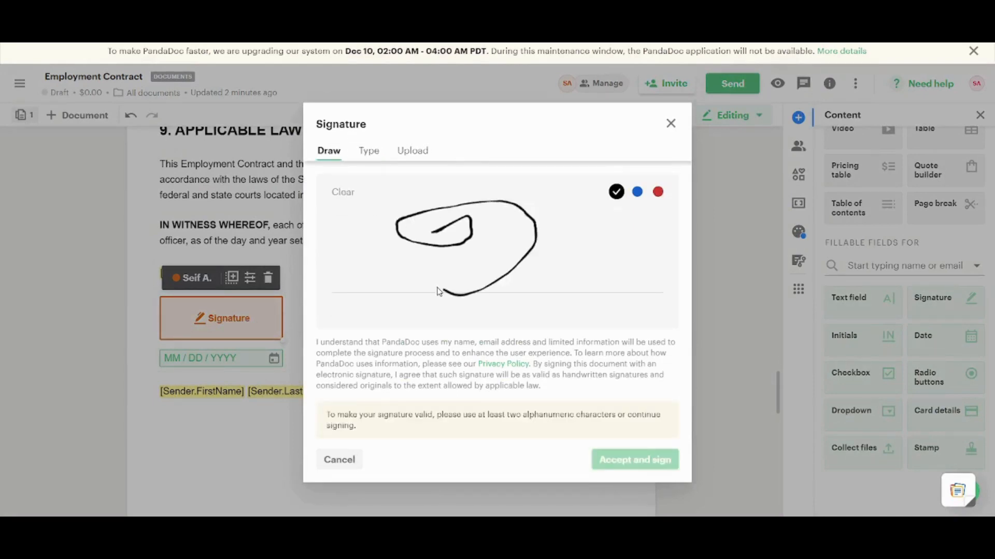
click(369, 167)
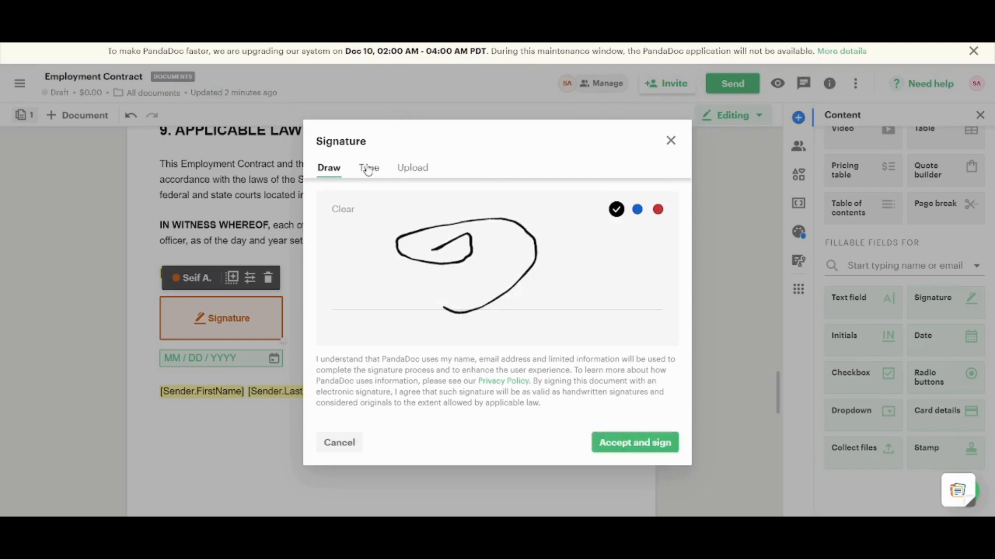
click(417, 178)
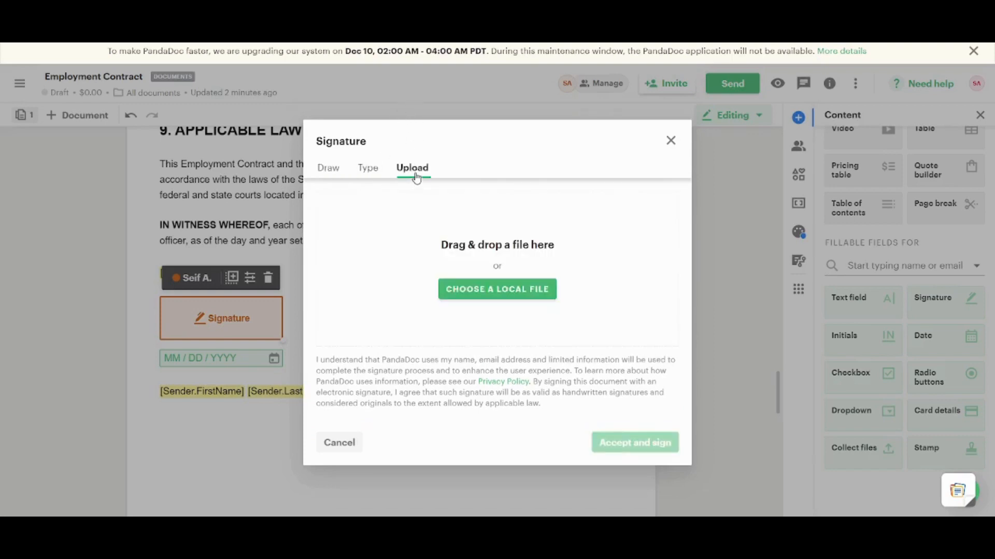
- Sign the sender's signature field with a typed signature in the smallest script font, coloured red
click(374, 176)
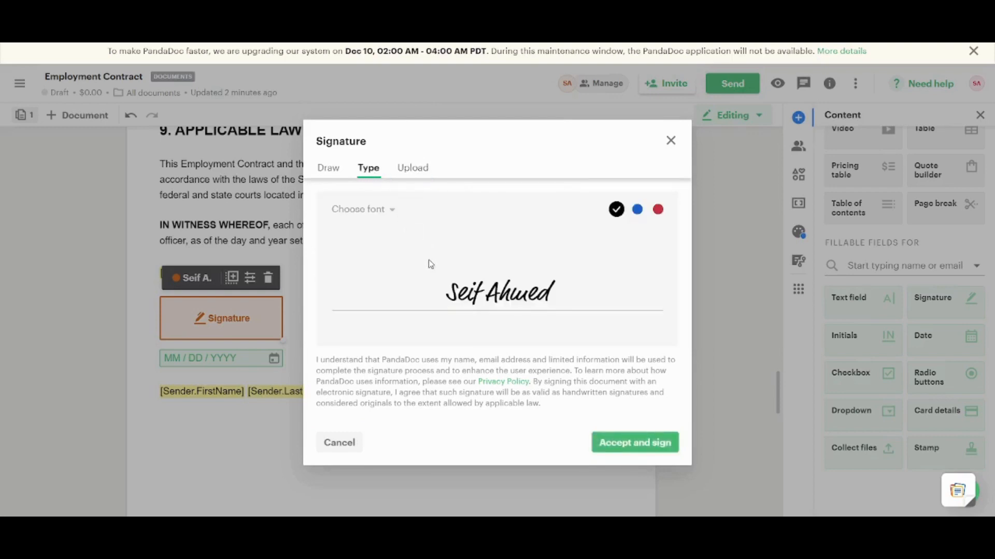
click(394, 209)
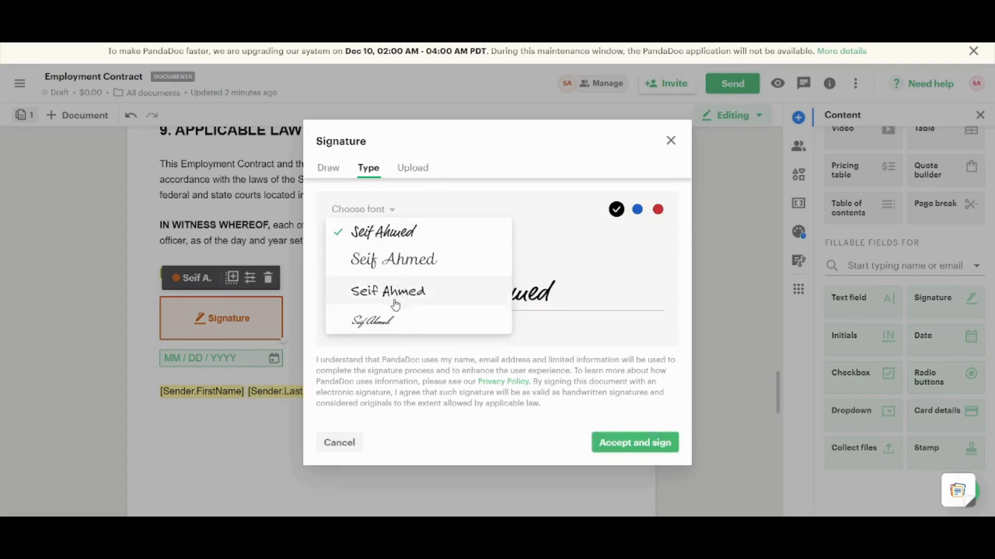
click(387, 323)
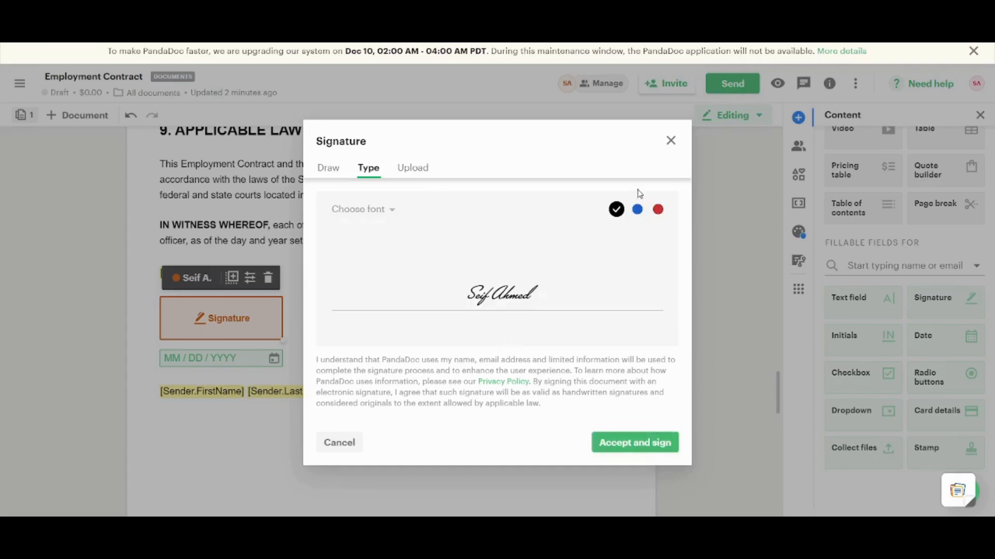
click(657, 210)
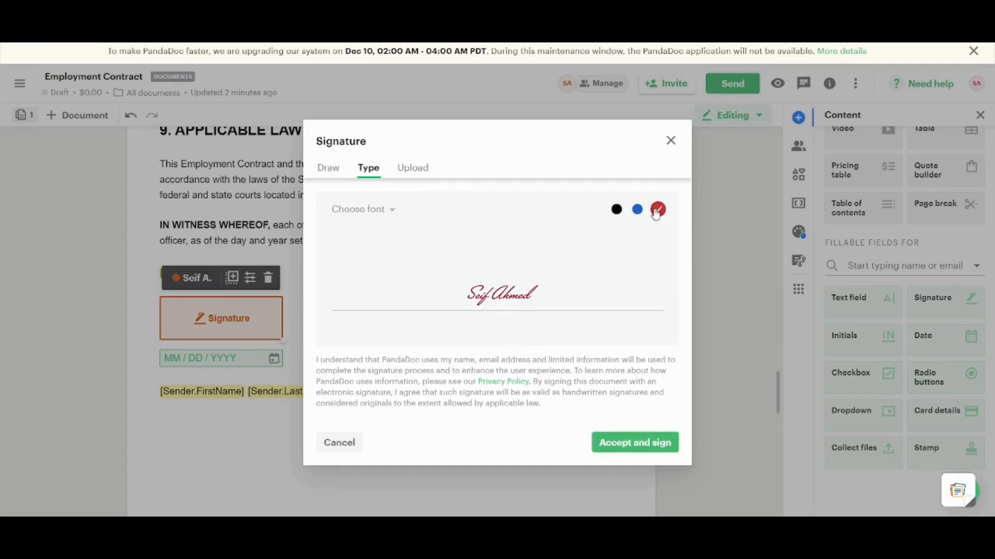
click(640, 449)
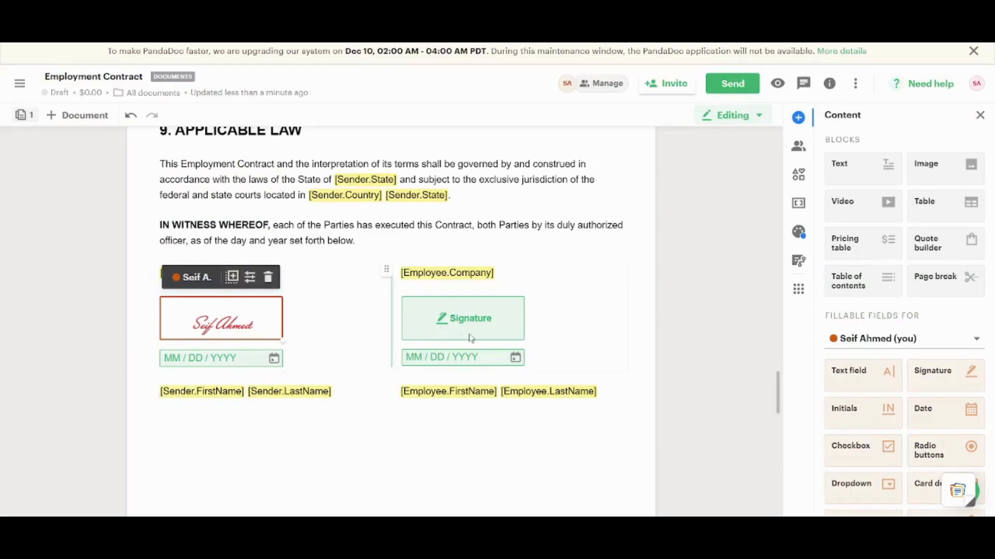
- View the saved signature offered for the employee's signature field and leave that field unsigned
click(452, 327)
click(452, 328)
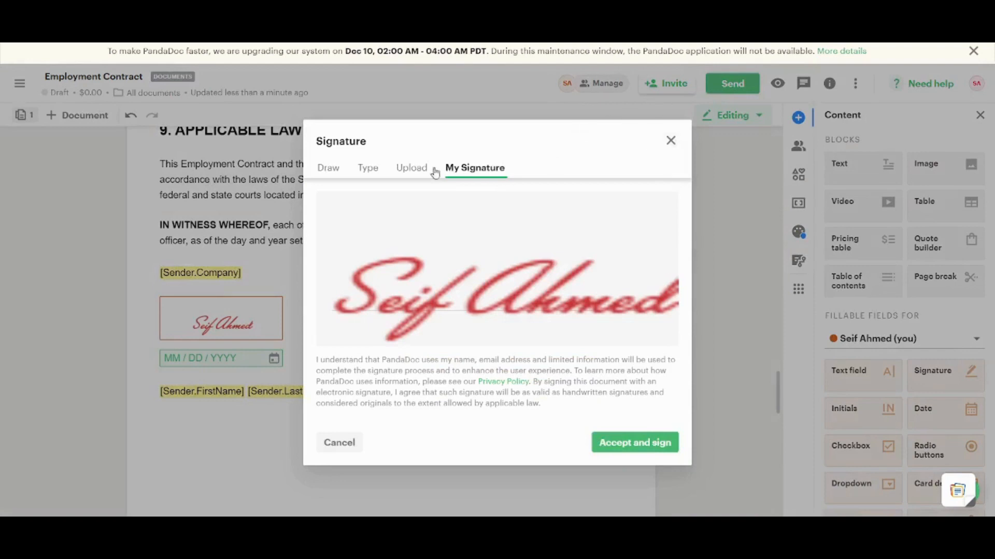
click(671, 140)
click(680, 291)
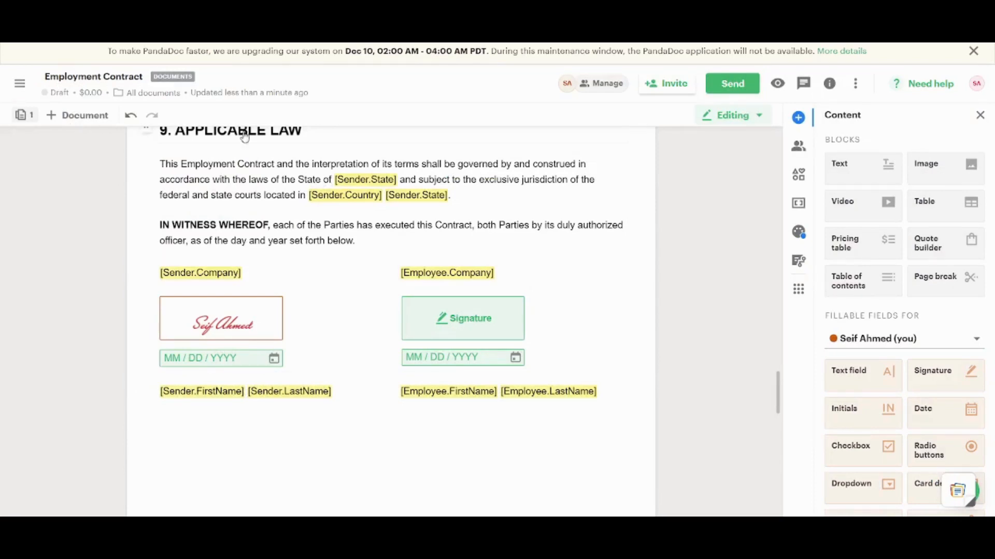
- Look over the document's recipient settings, featured Content Library items and variables
click(798, 150)
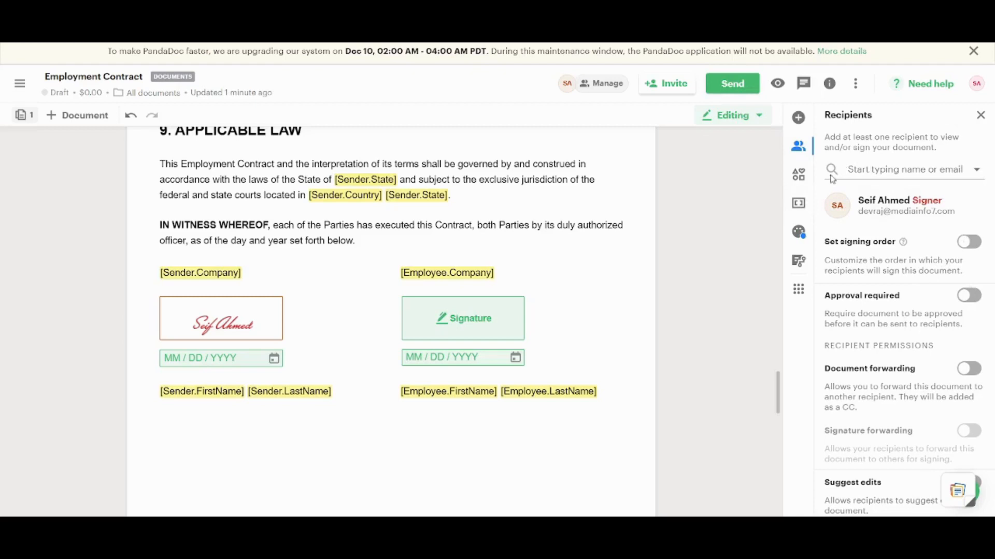
click(812, 178)
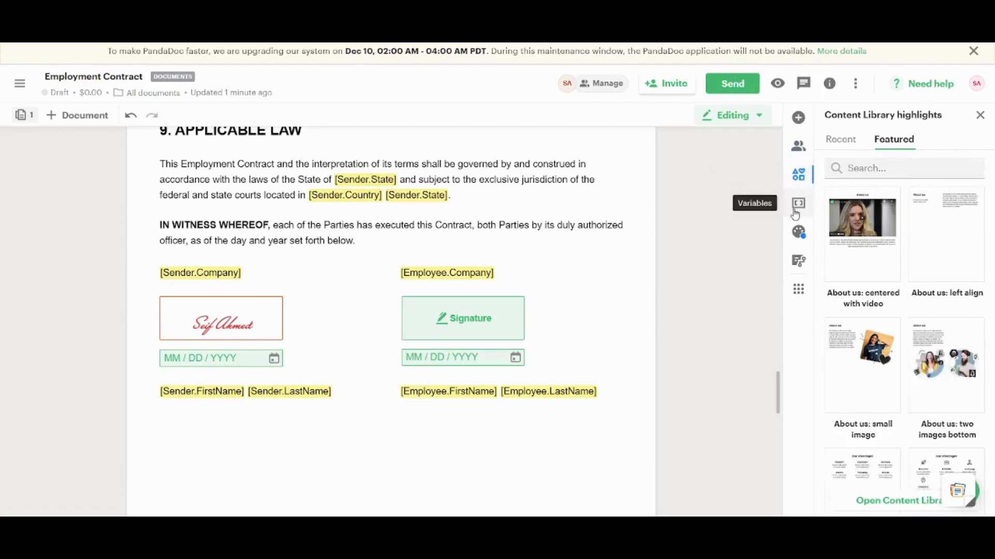
click(798, 204)
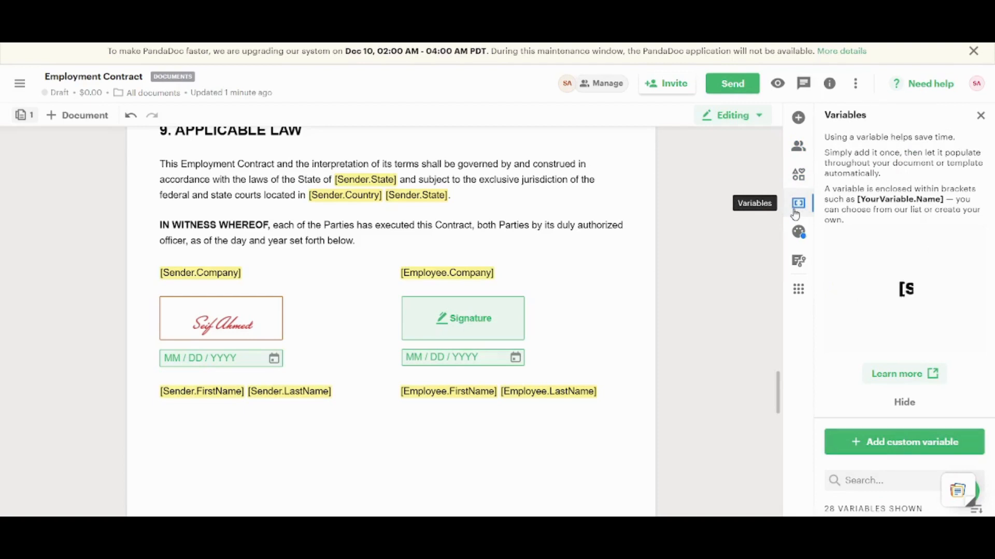
- Change the document design's theme color to the bright red #DC0F0F
click(795, 231)
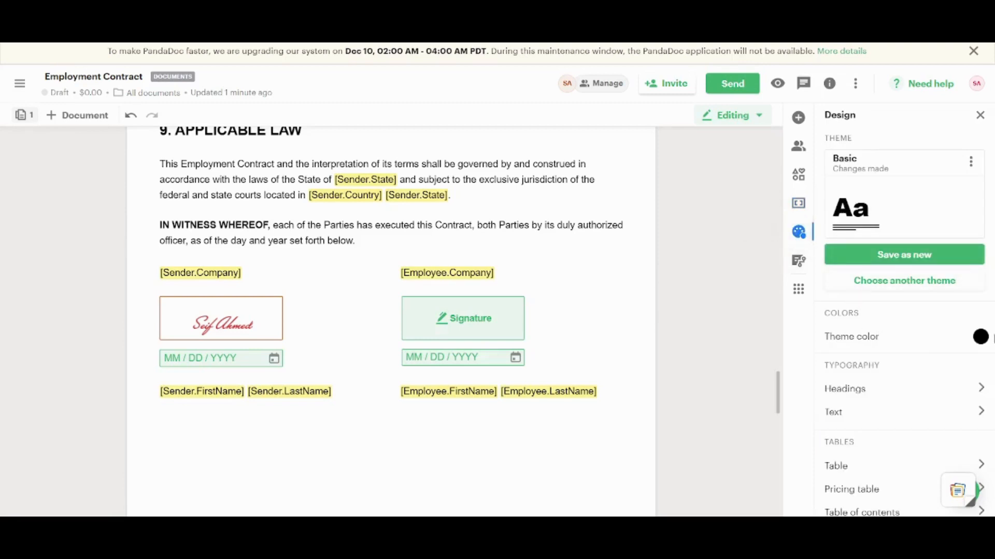
click(981, 337)
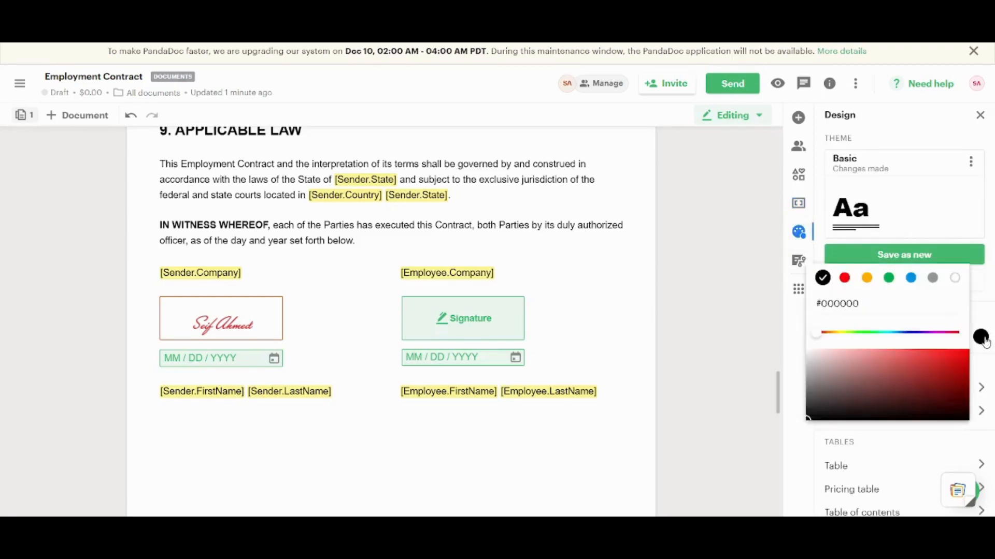
click(939, 364)
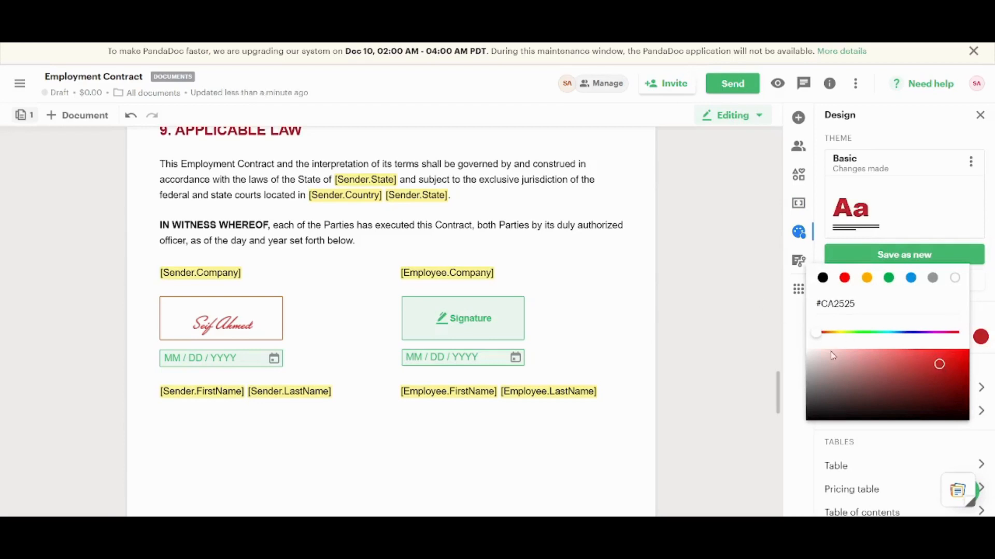
click(898, 385)
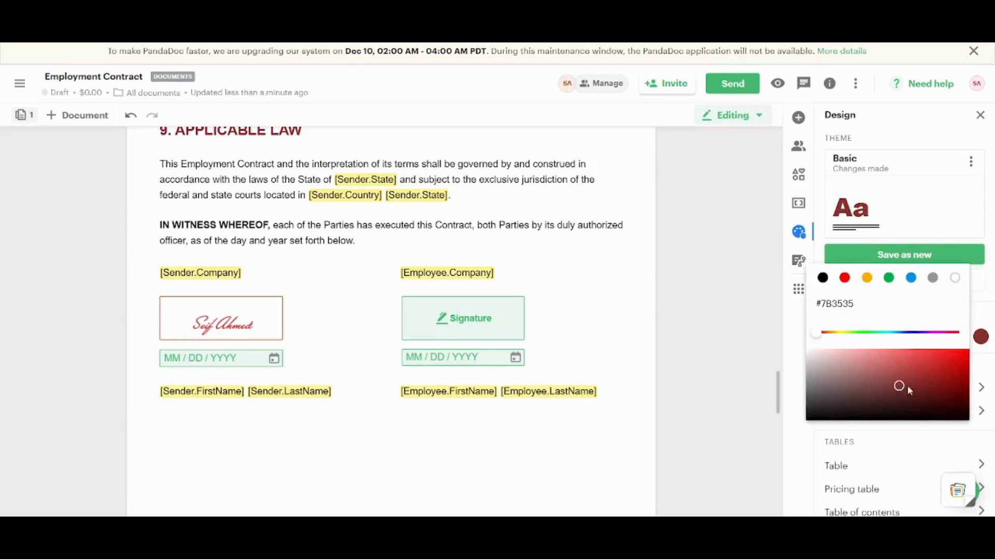
click(942, 381)
click(952, 386)
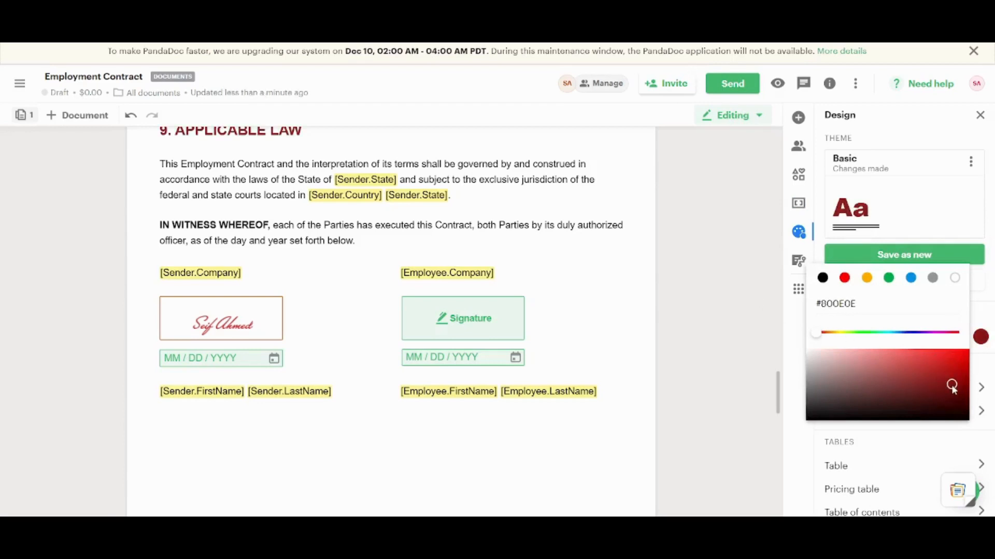
click(958, 359)
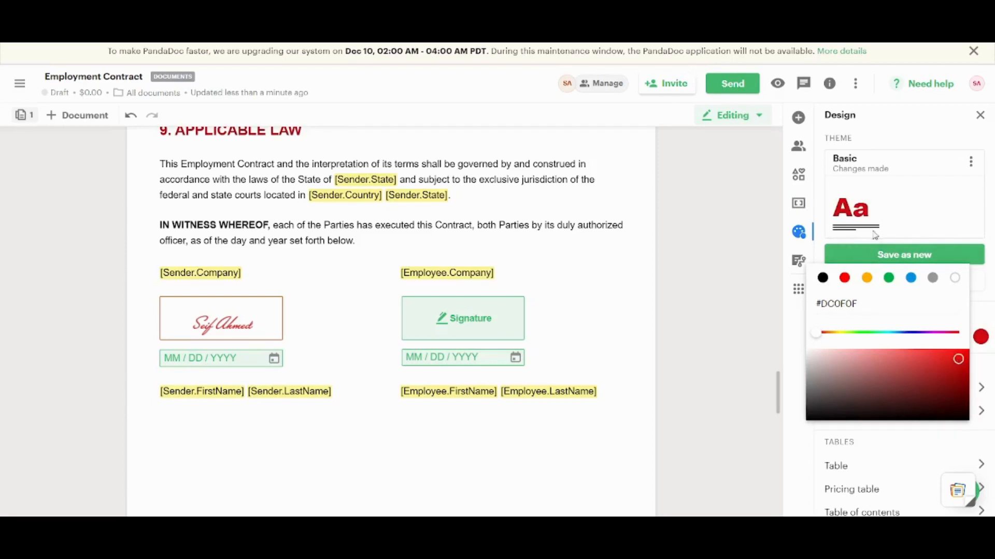
click(874, 255)
click(874, 255)
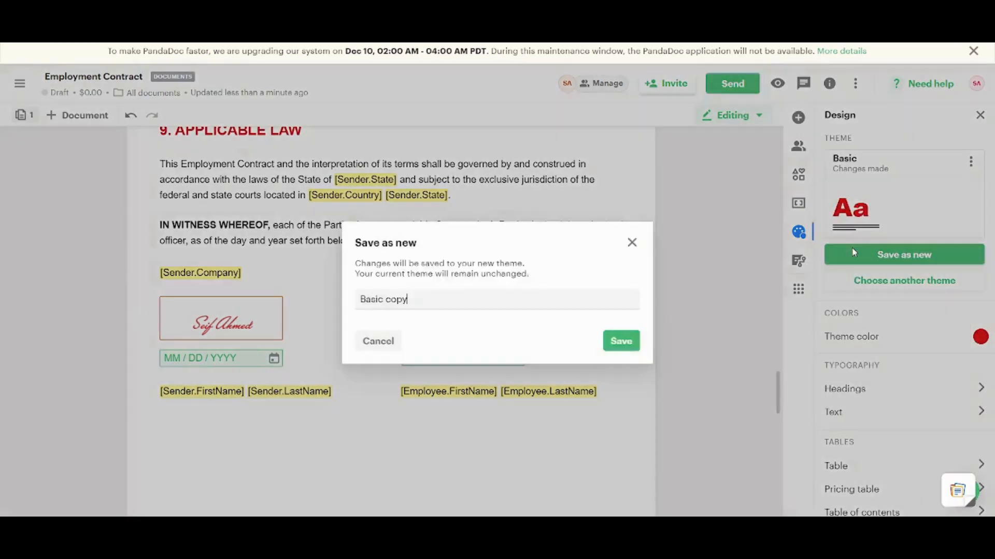
click(366, 343)
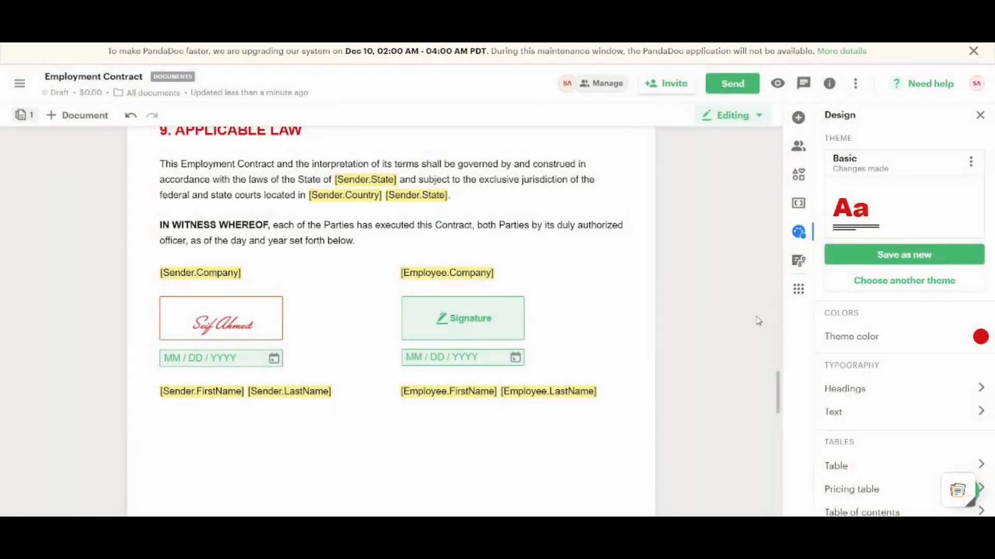
- Check the Applicable Law heading and review the typography settings for headings in the design
scroll(758, 321, up, 1)
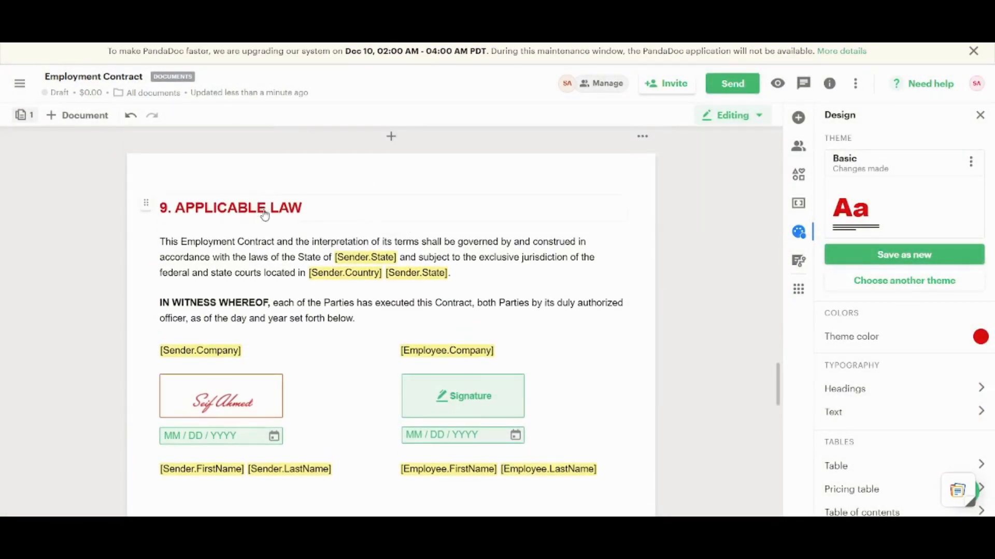
click(893, 394)
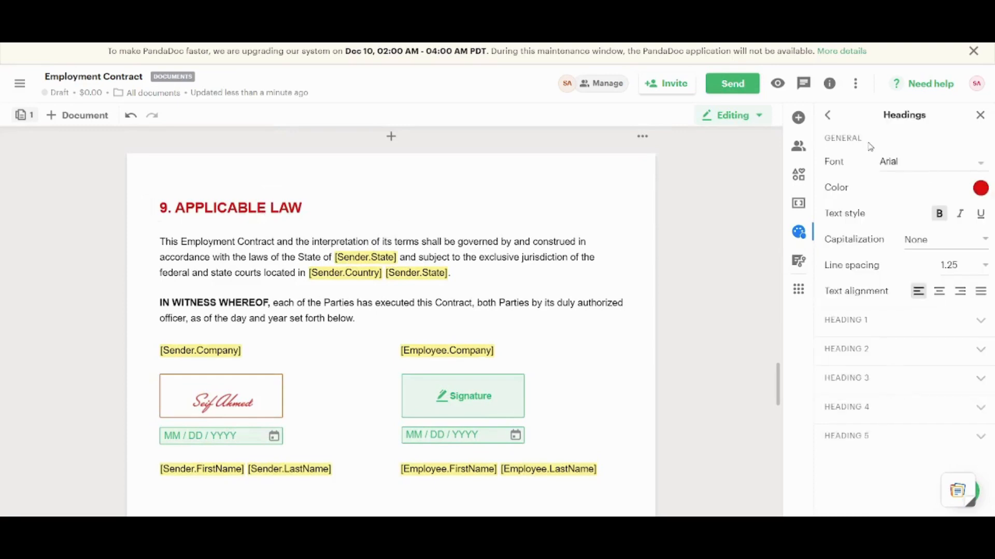
click(828, 115)
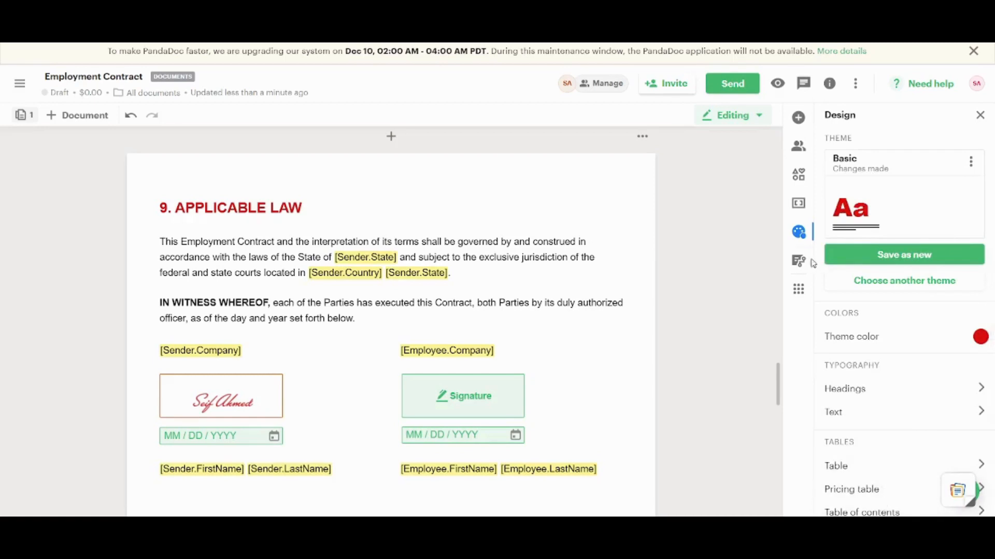
- Review the document's workflow stages from Draft through Paid, including the approval and suggest edits options
click(792, 262)
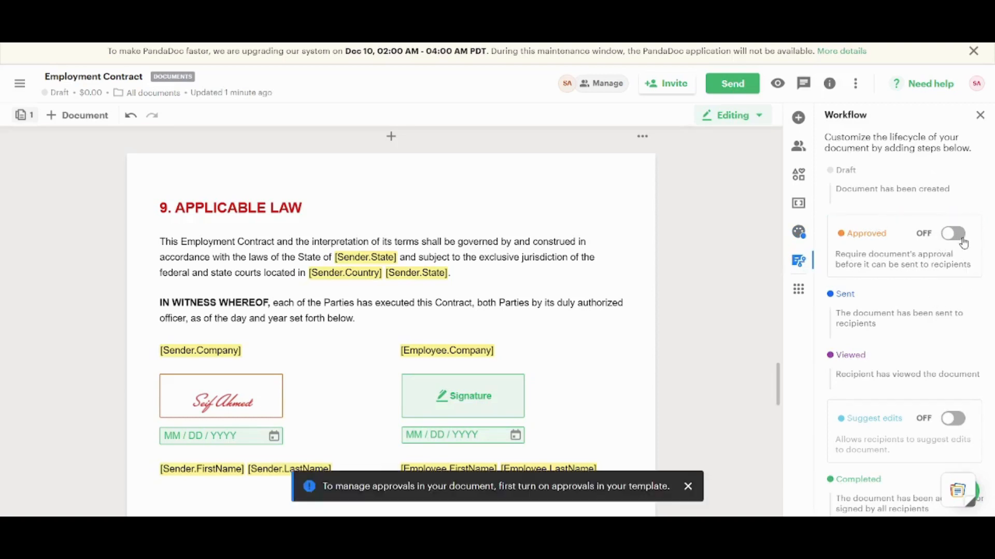
scroll(979, 282, down, 3)
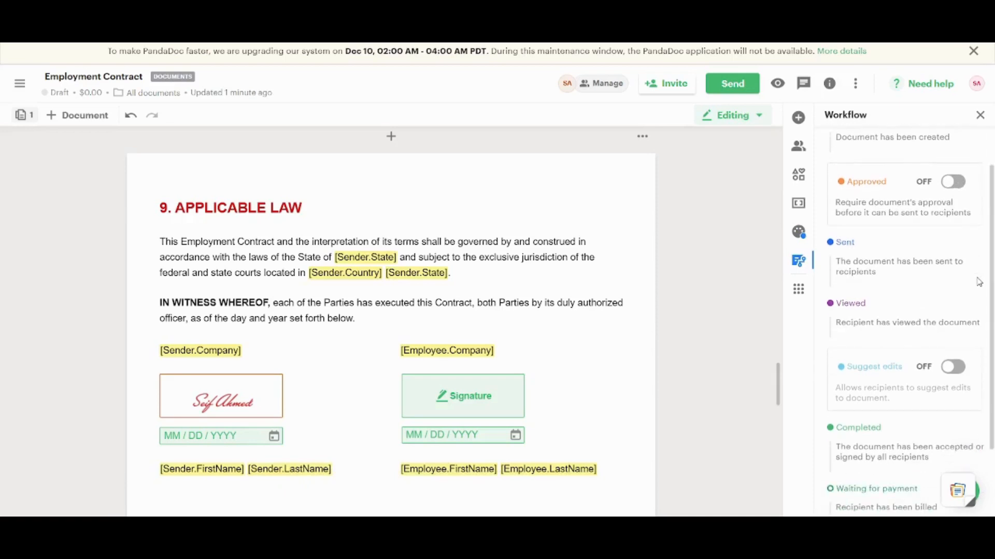
scroll(979, 282, down, 2)
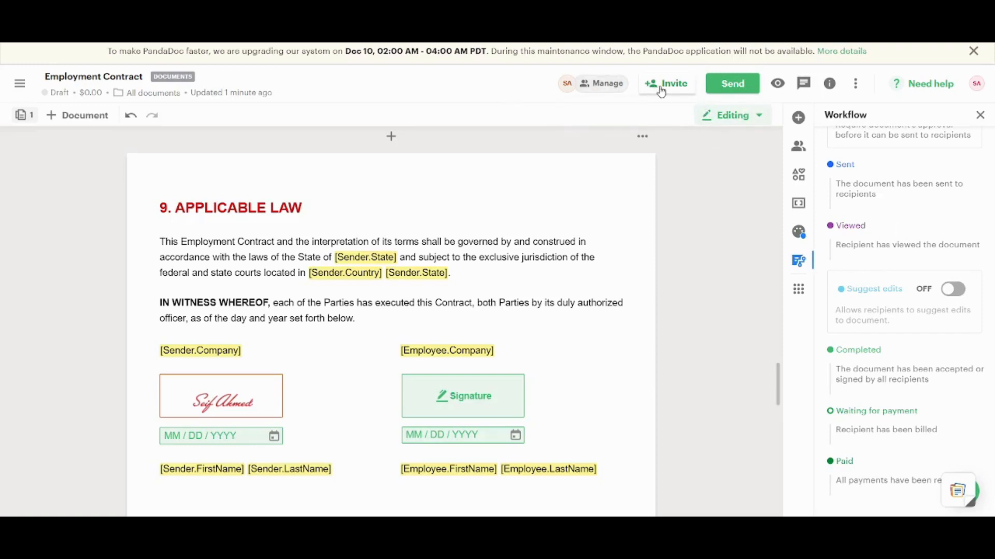
- Start sharing the contract via link, give its unassigned fields to your own account, and dismiss the unfilled variables dialog
click(734, 89)
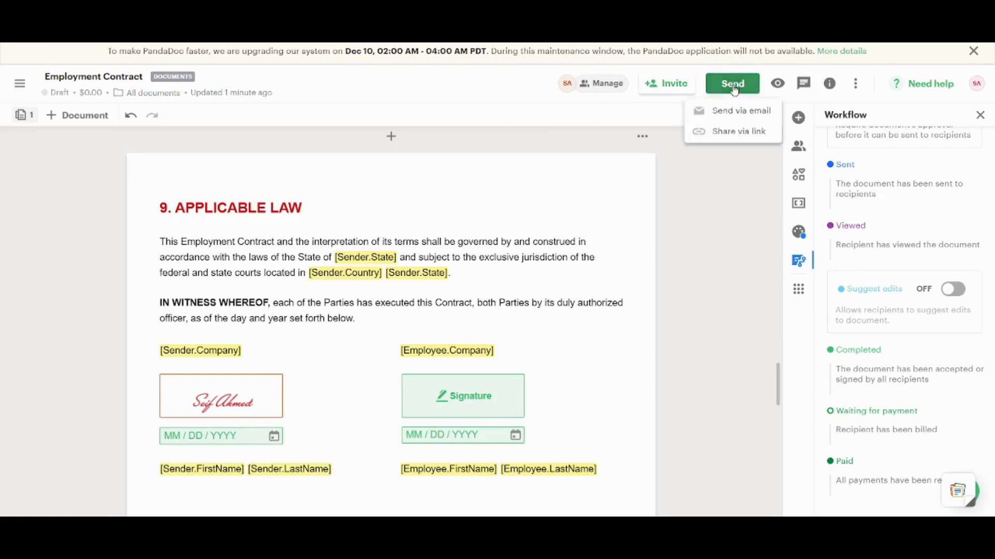
click(736, 129)
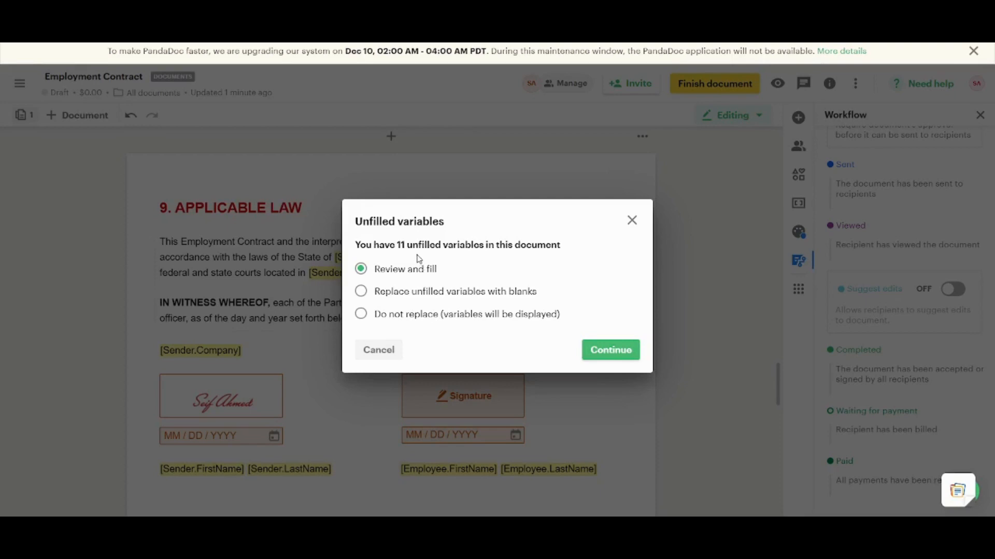
drag(405, 247, 484, 258)
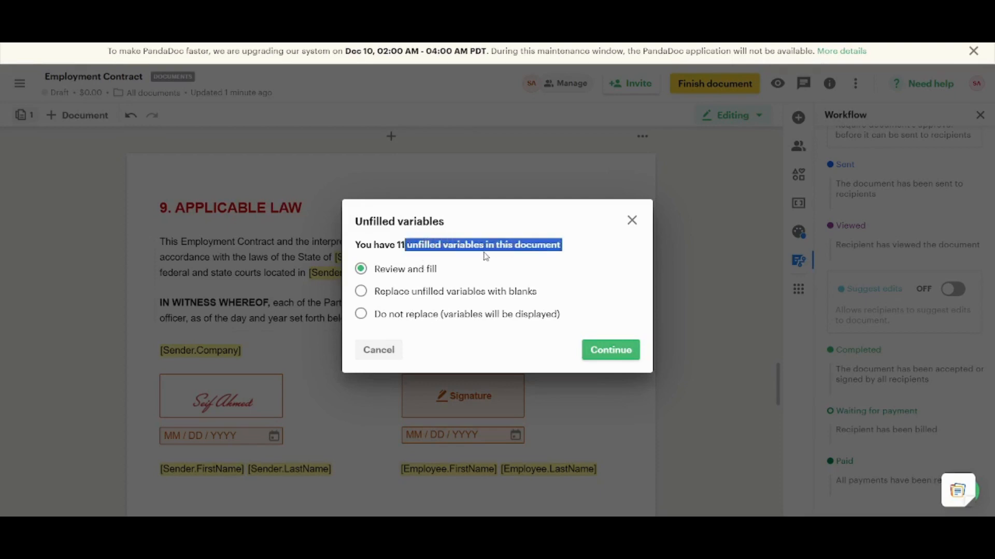
click(631, 221)
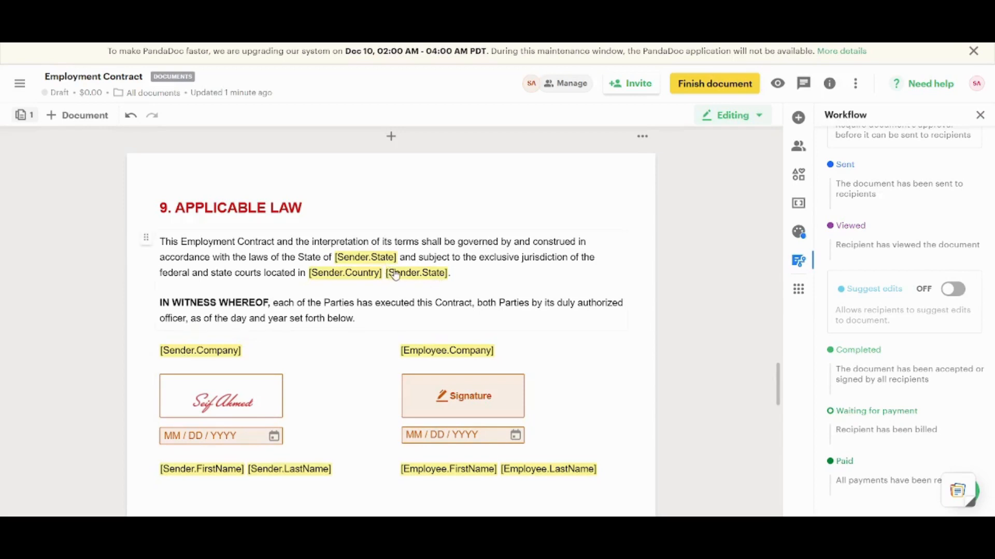
- Try to finish the document, and check its unfilled required fields and the Sent workflow stage
click(706, 91)
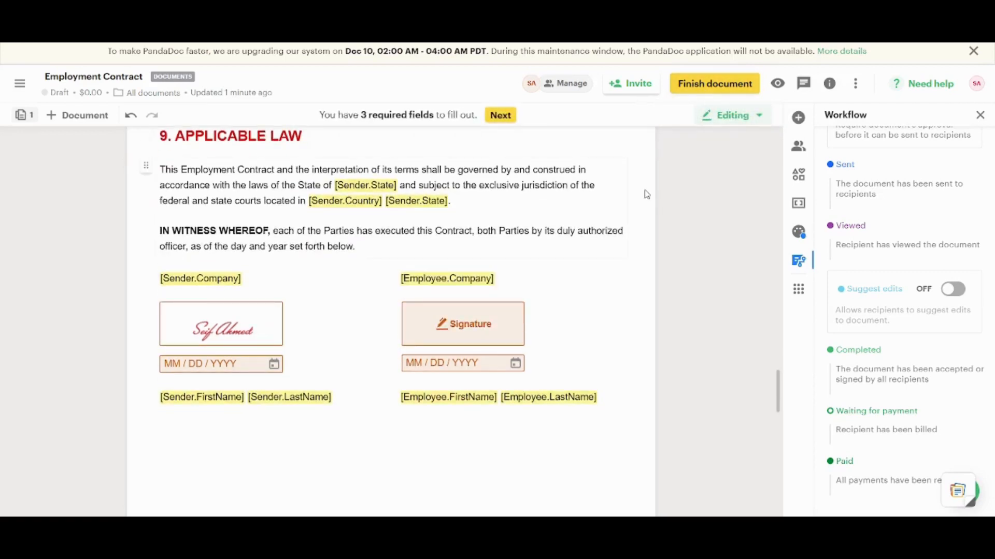
click(718, 87)
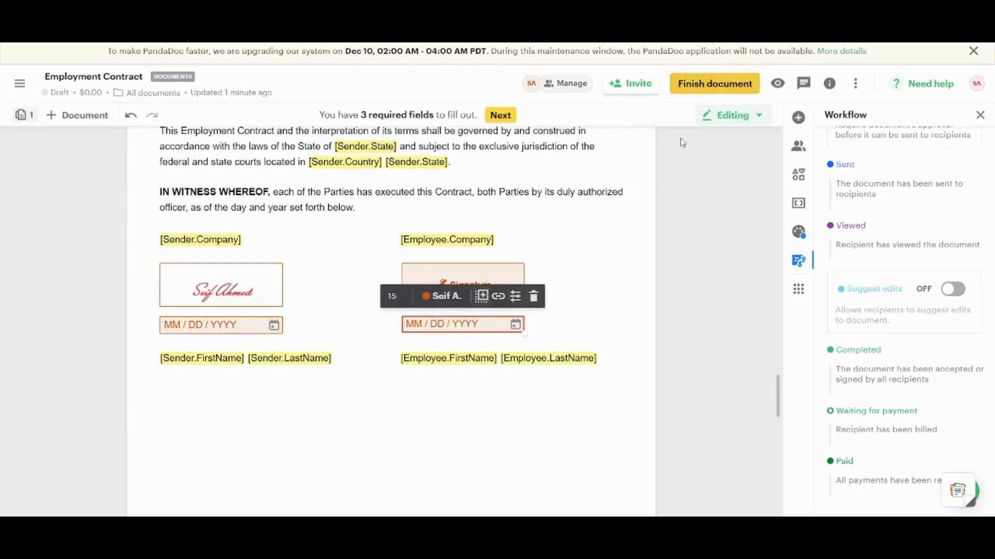
click(644, 292)
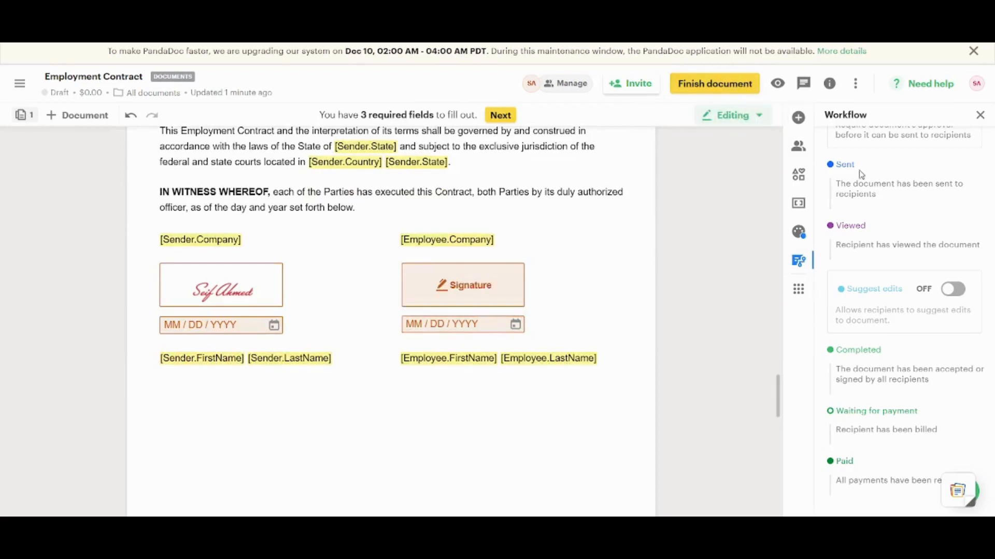
drag(845, 165, 841, 166)
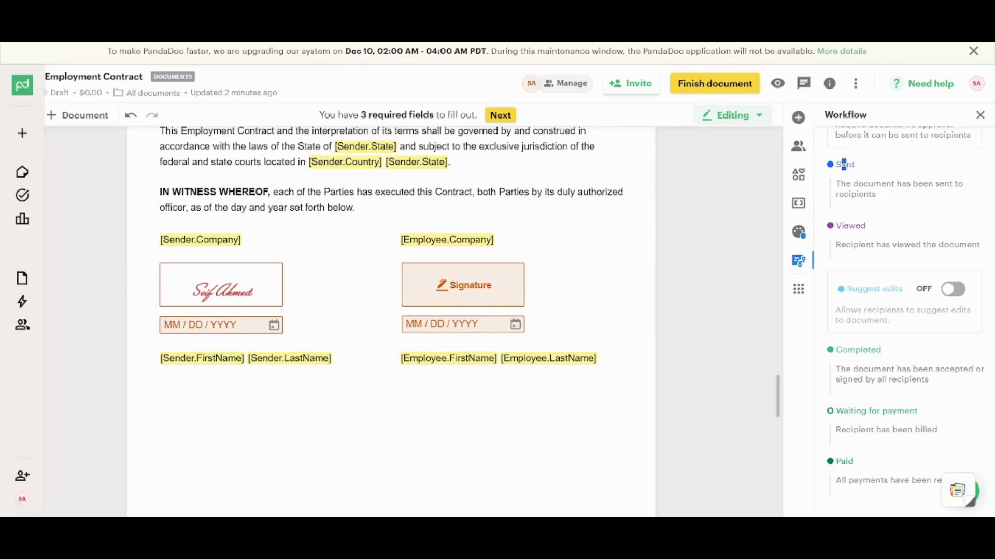
- Leave the contract and look over the Home overview and the Inbox
click(21, 84)
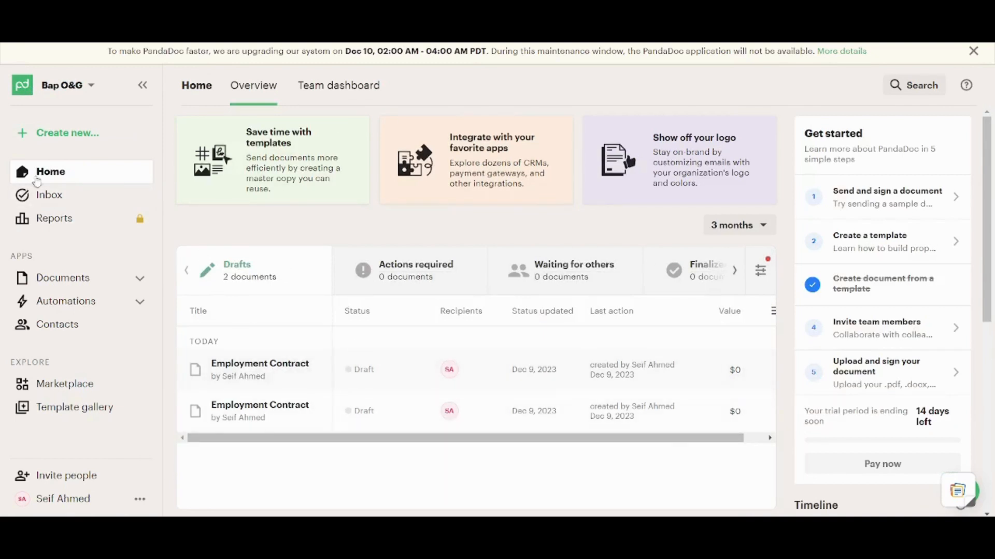
click(45, 195)
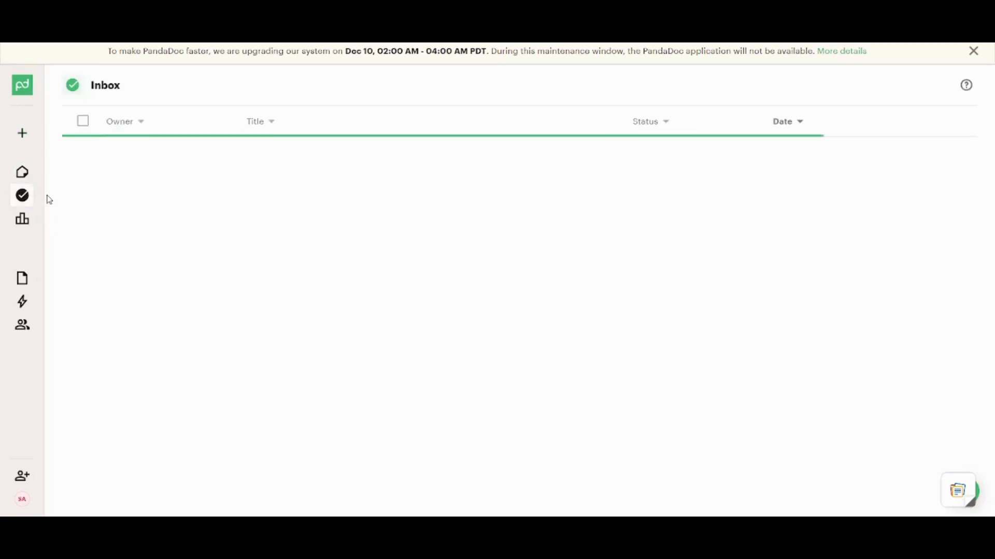
mouse_move(30, 218)
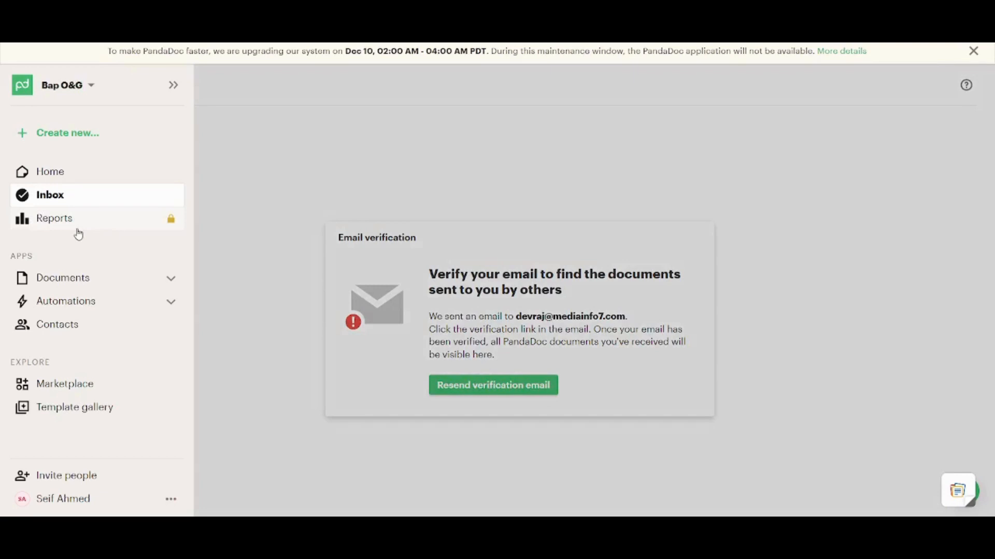
- Look over the Documents list and the Automations recipes, and return to the Home overview
click(50, 284)
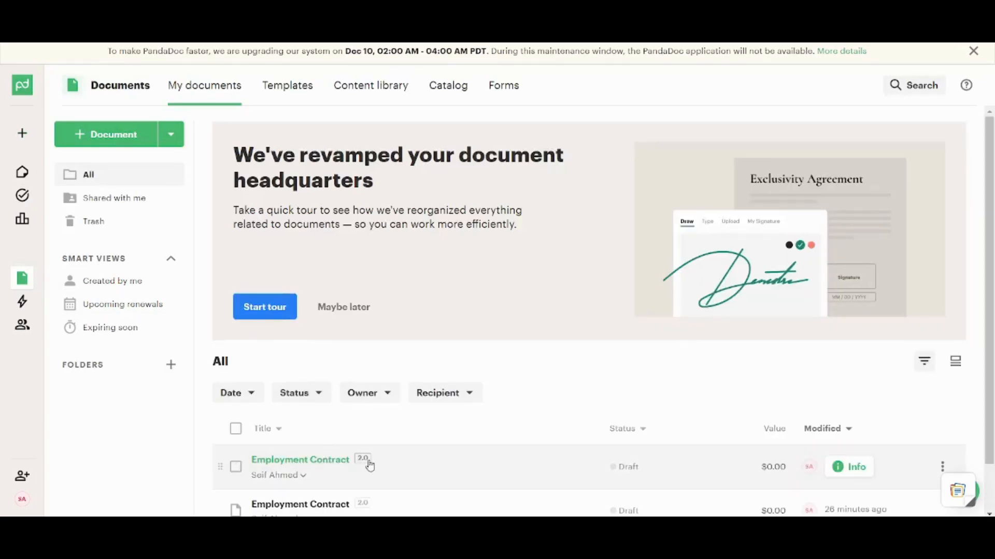
mouse_move(20, 305)
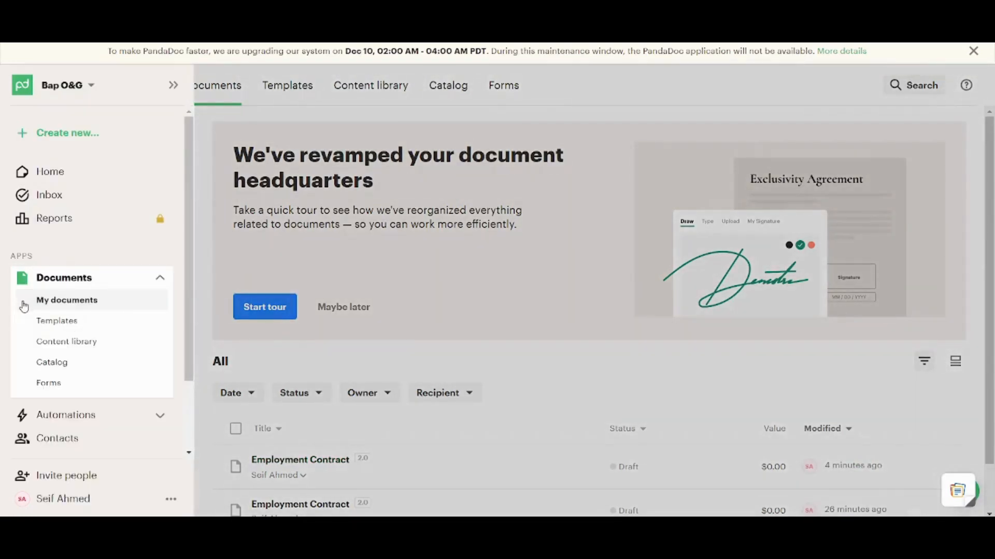
click(130, 422)
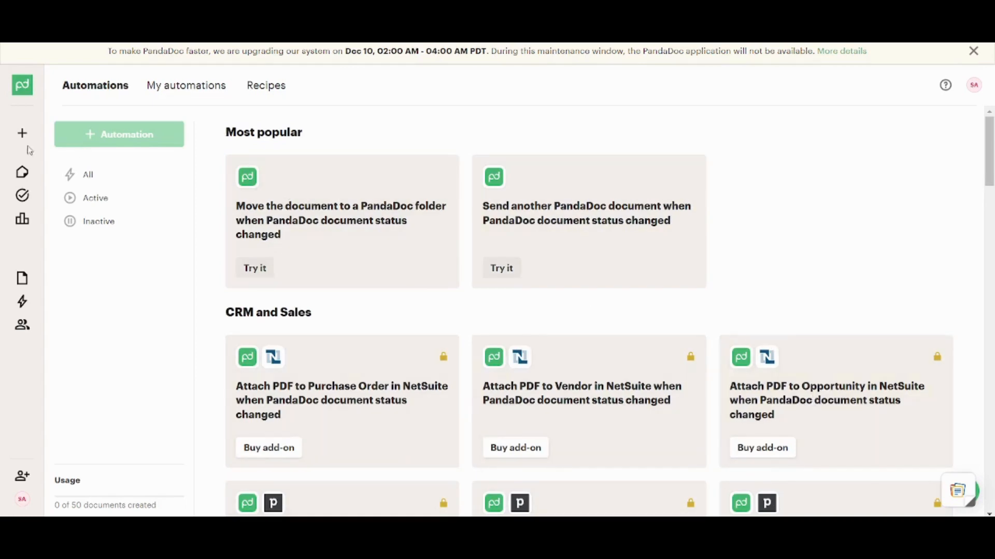
mouse_move(30, 151)
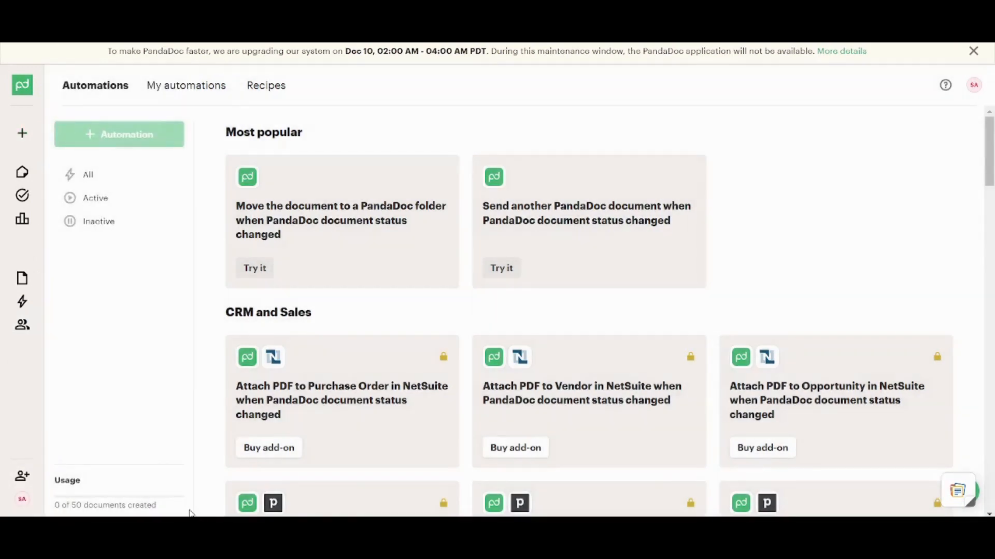
mouse_move(4, 493)
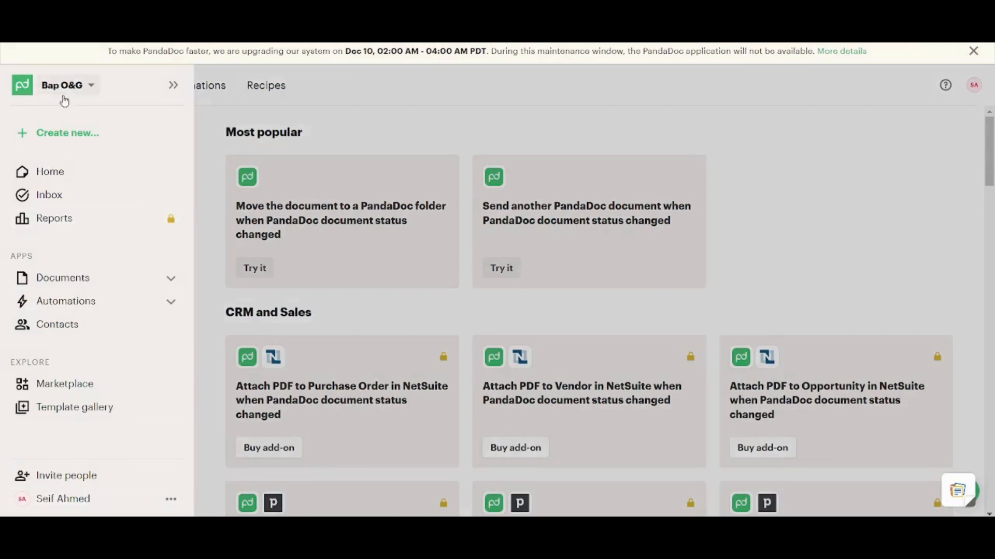
click(58, 172)
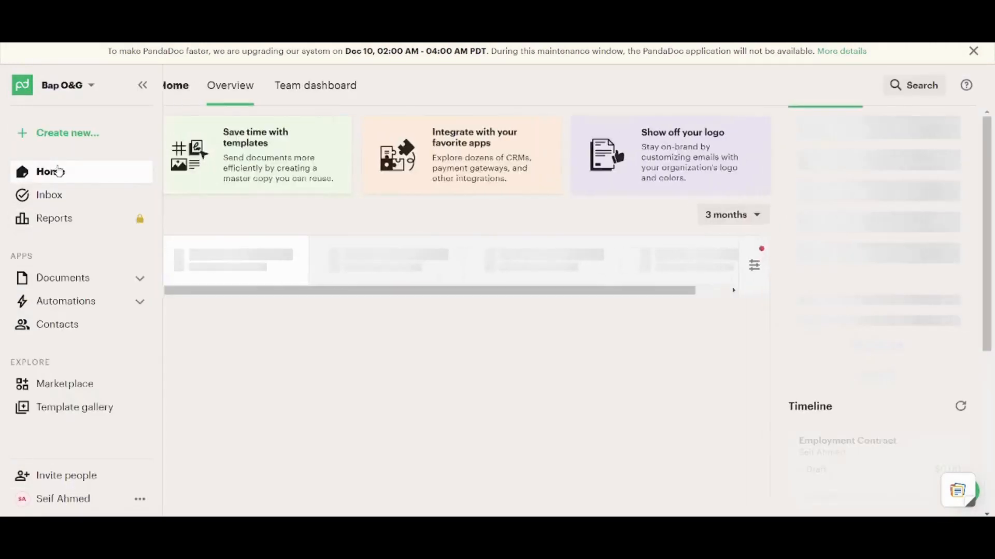